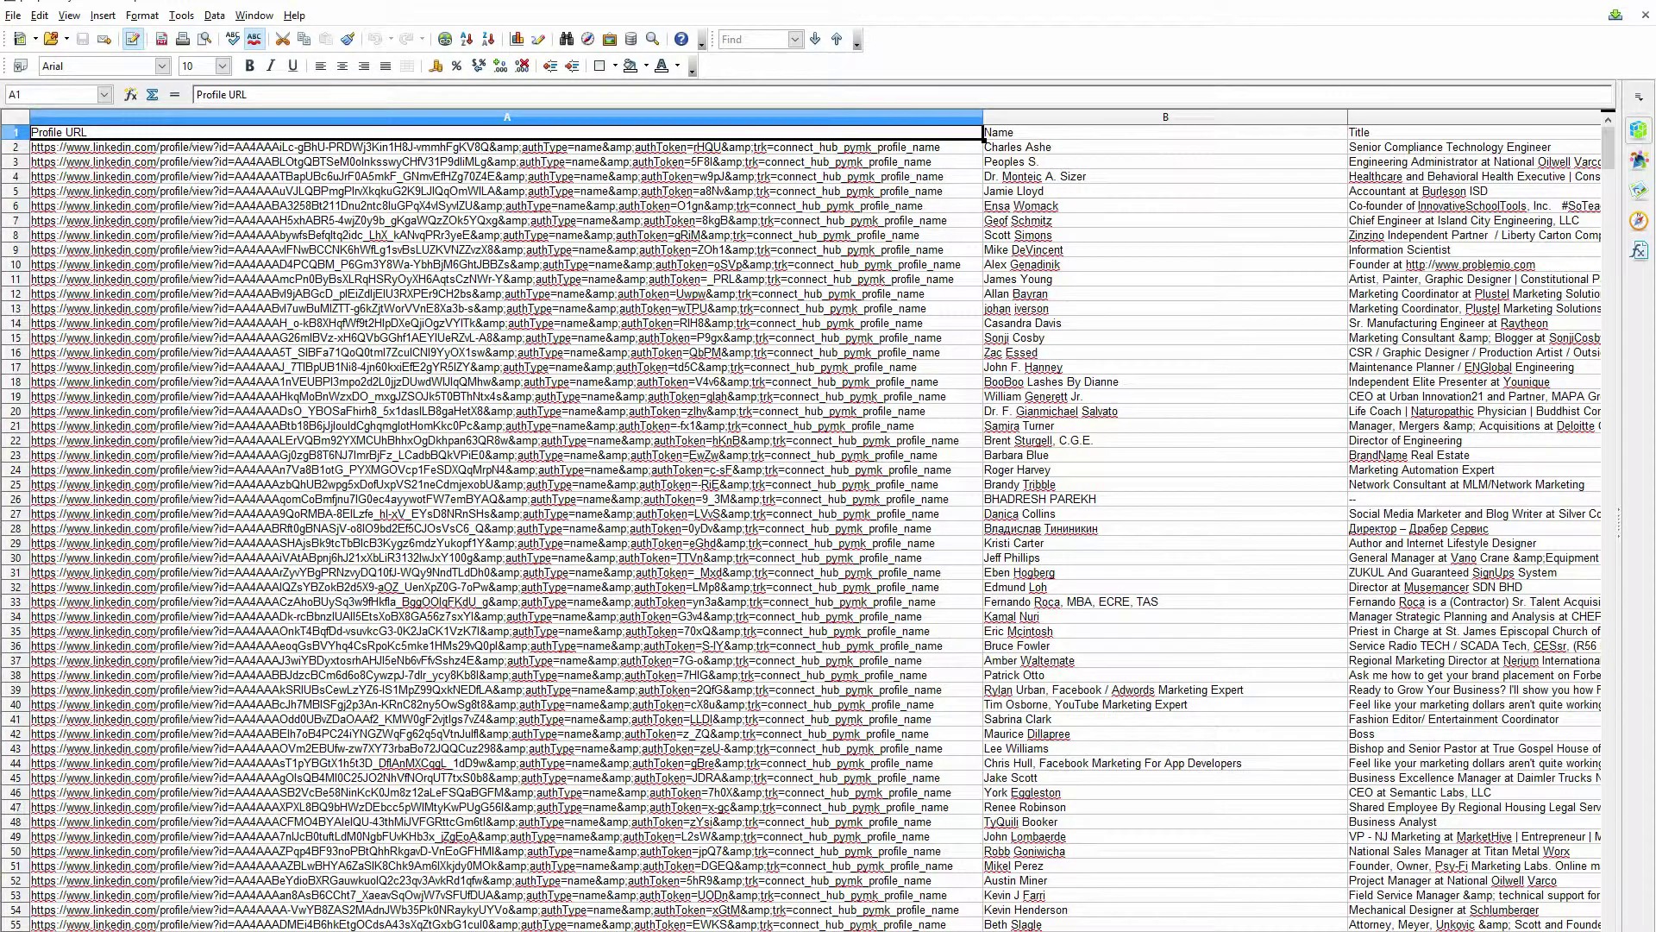
Step: Sort the contact sheet by Shared Connections, highest first, extending the sort to all columns
scroll(815, 518, right, 1)
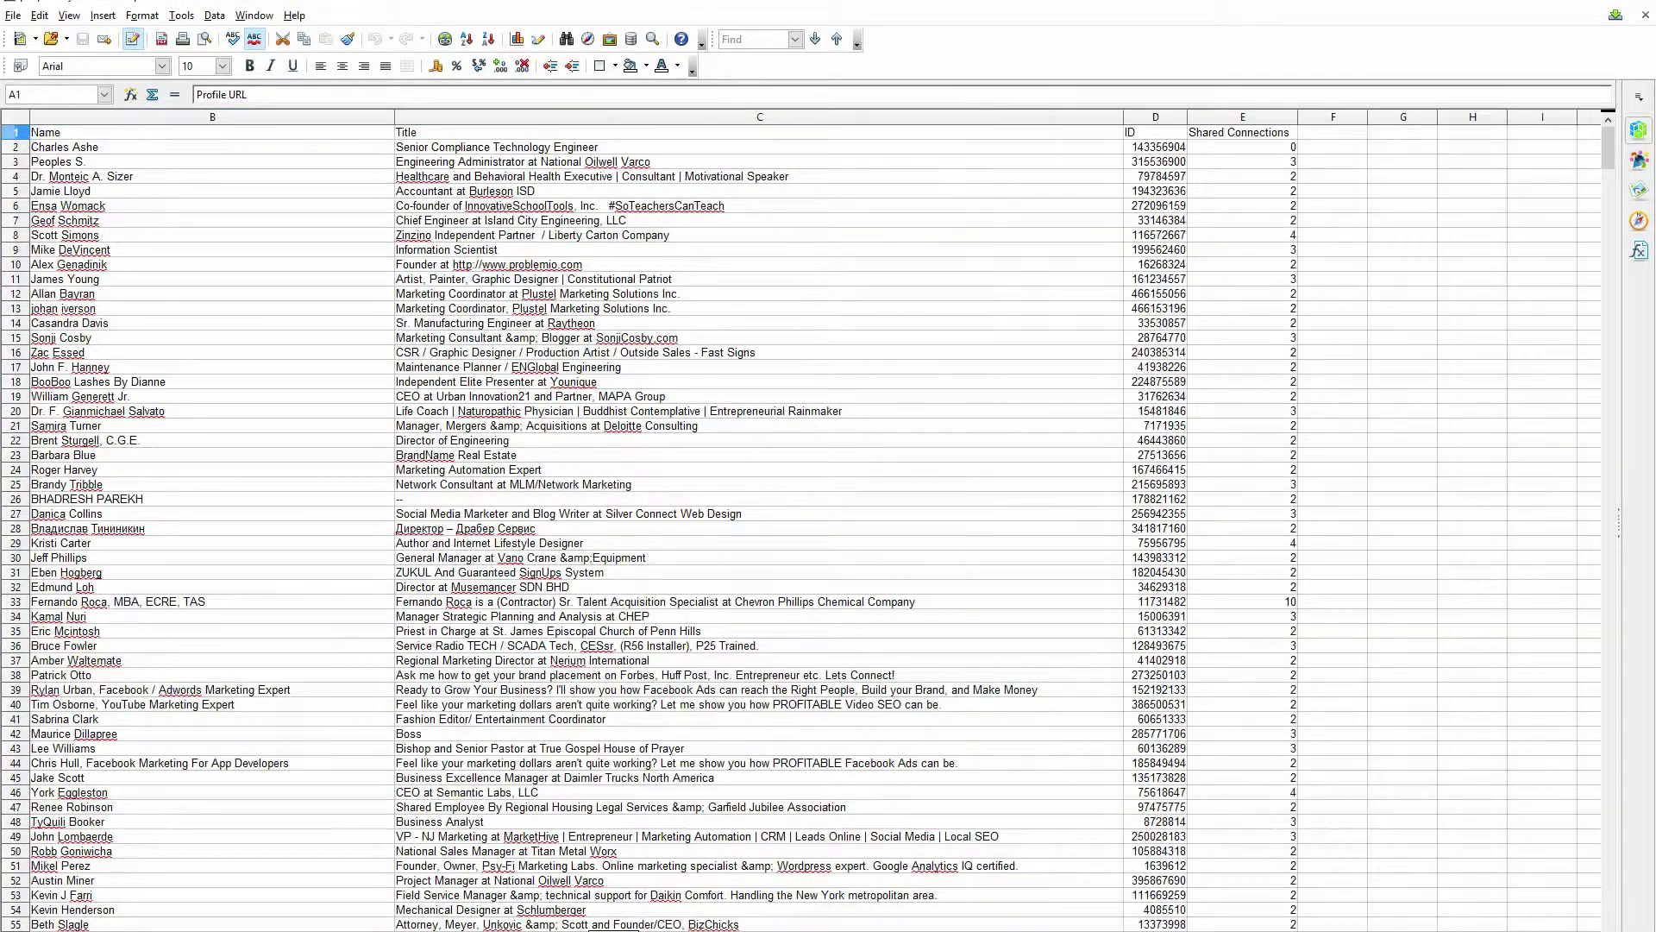
click(1234, 118)
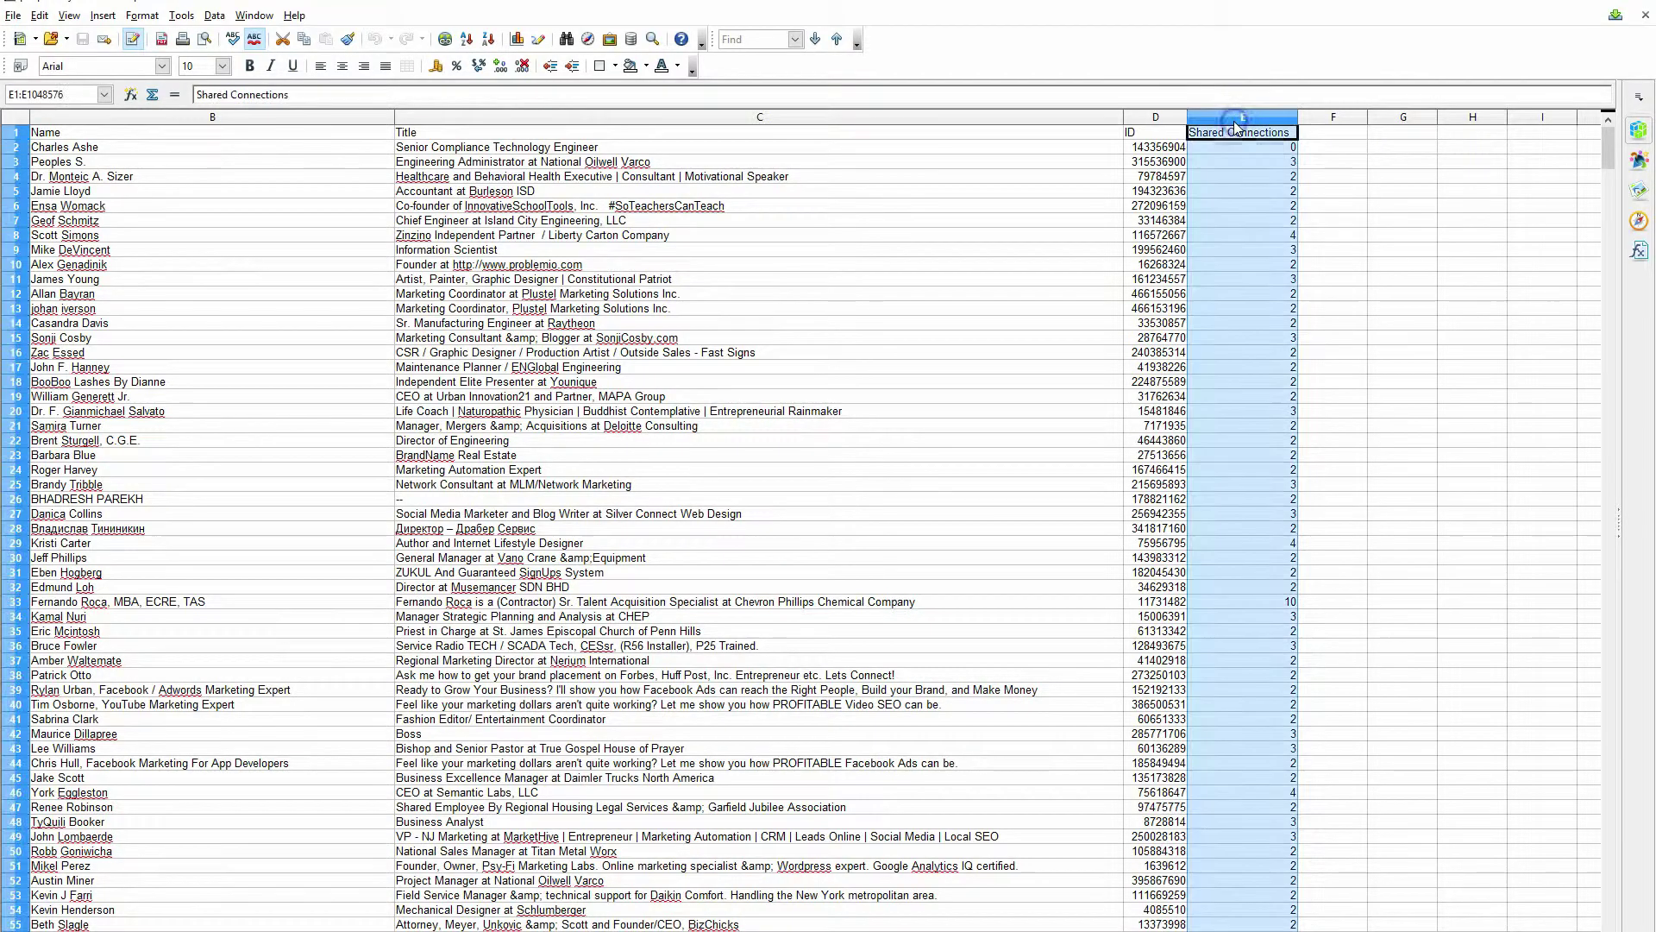
click(489, 40)
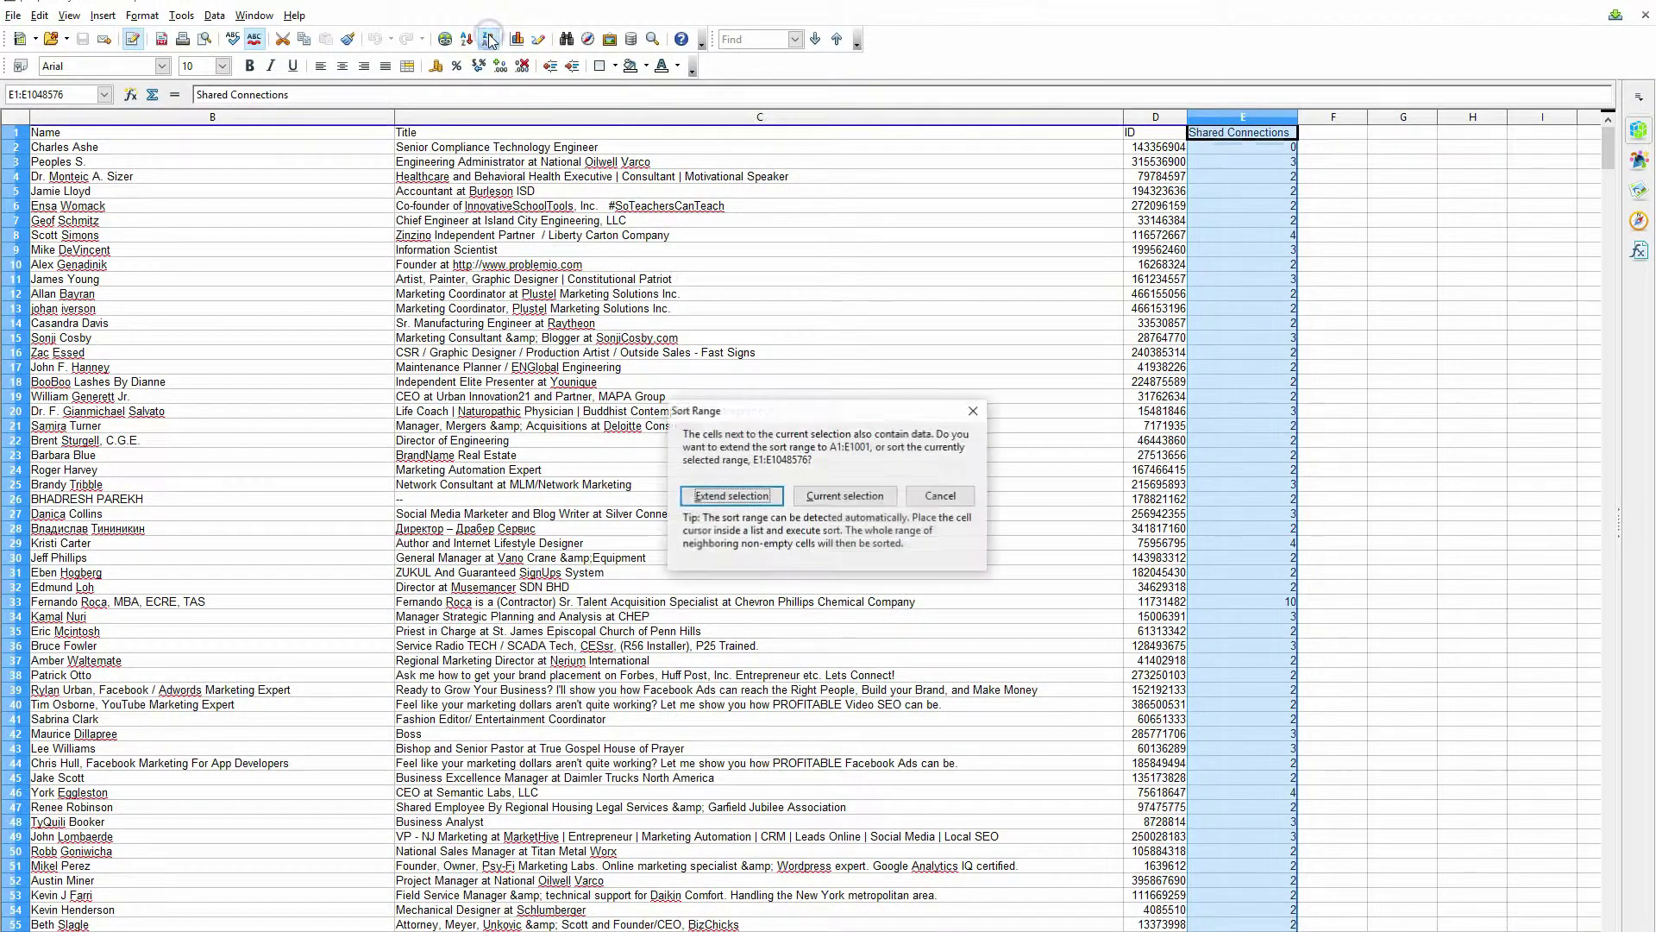
click(769, 497)
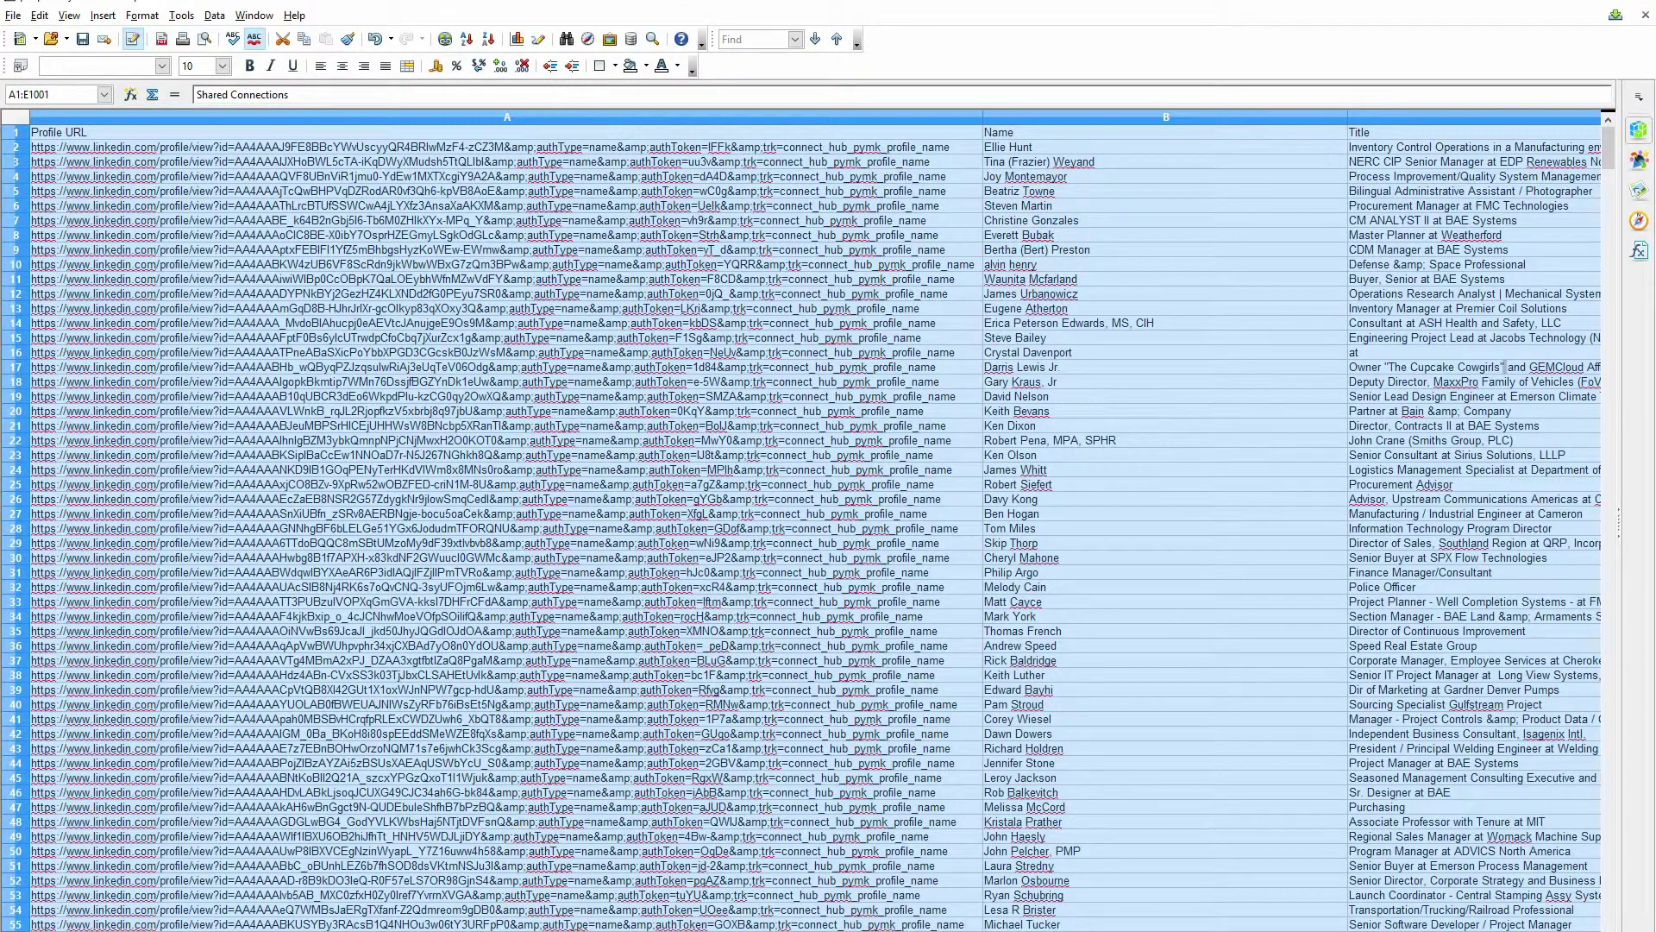
Step: Delete row 2, the contact with 73 shared connections
scroll(816, 518, right, 1)
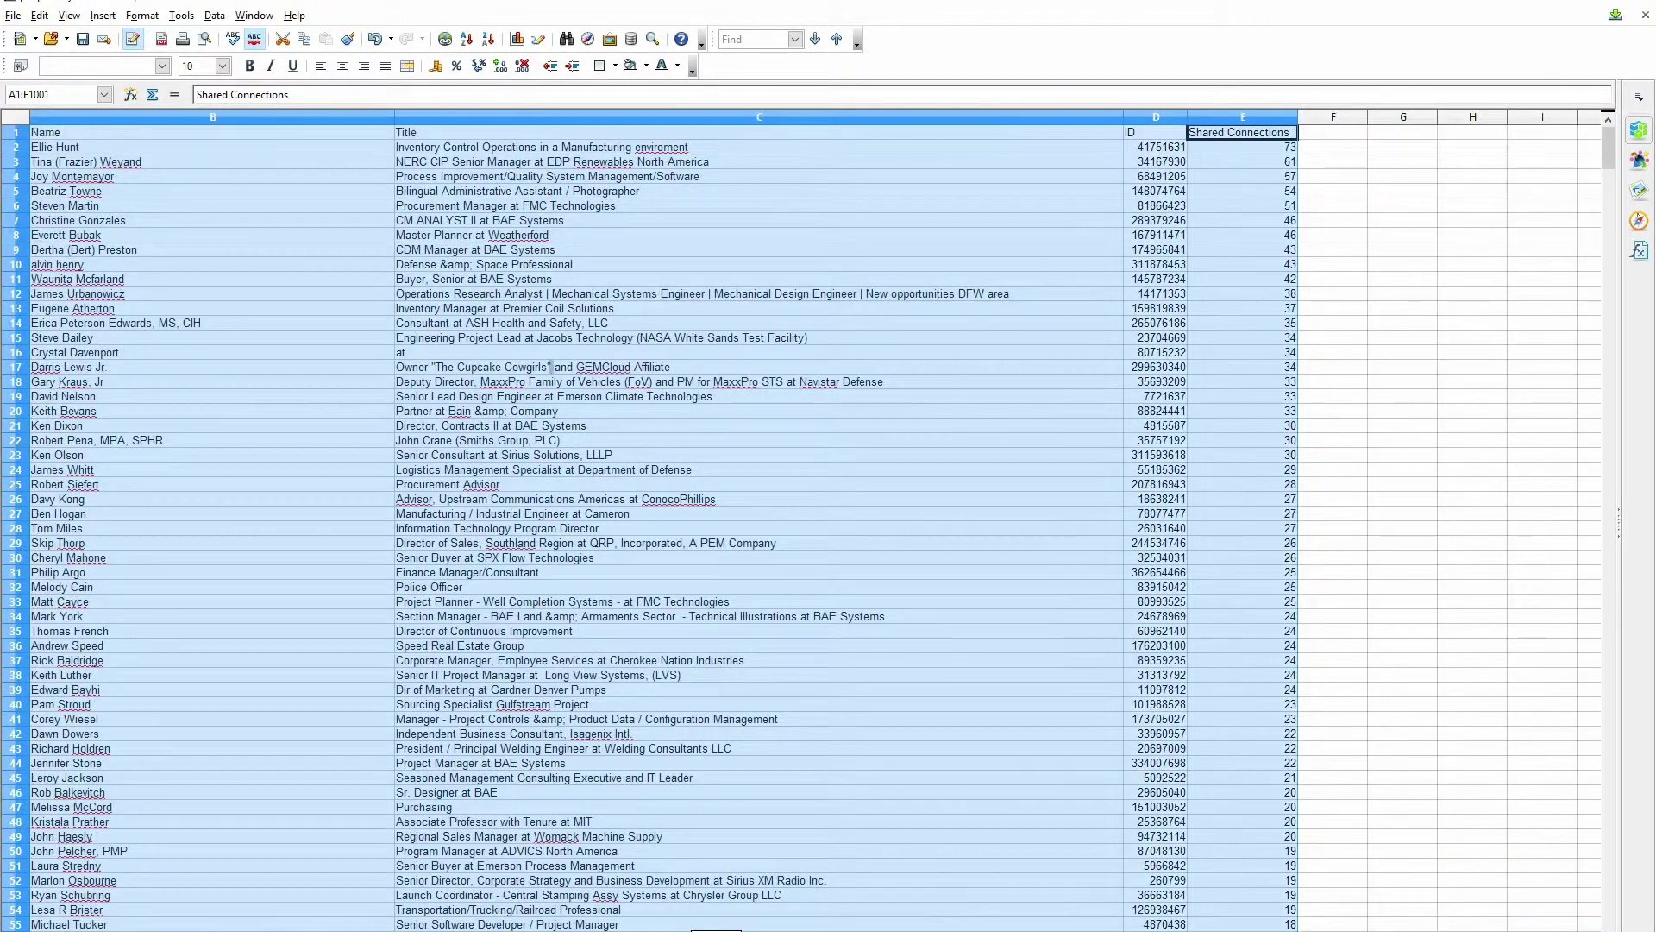
scroll(816, 517, left, 1)
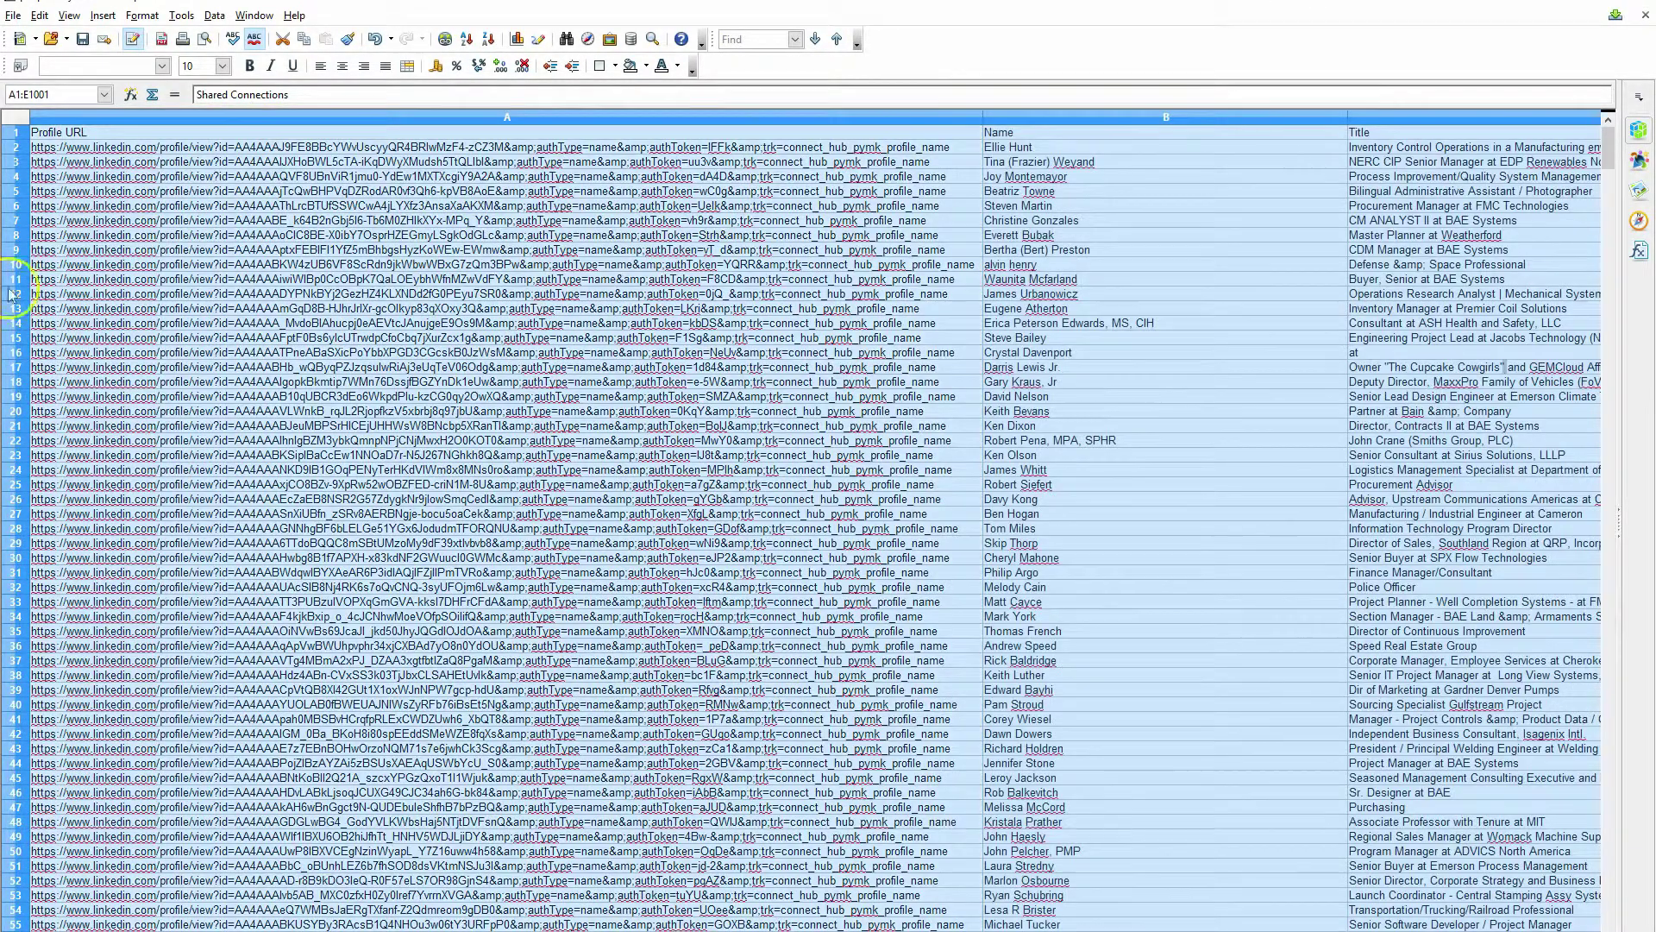
click(18, 152)
right_click(18, 153)
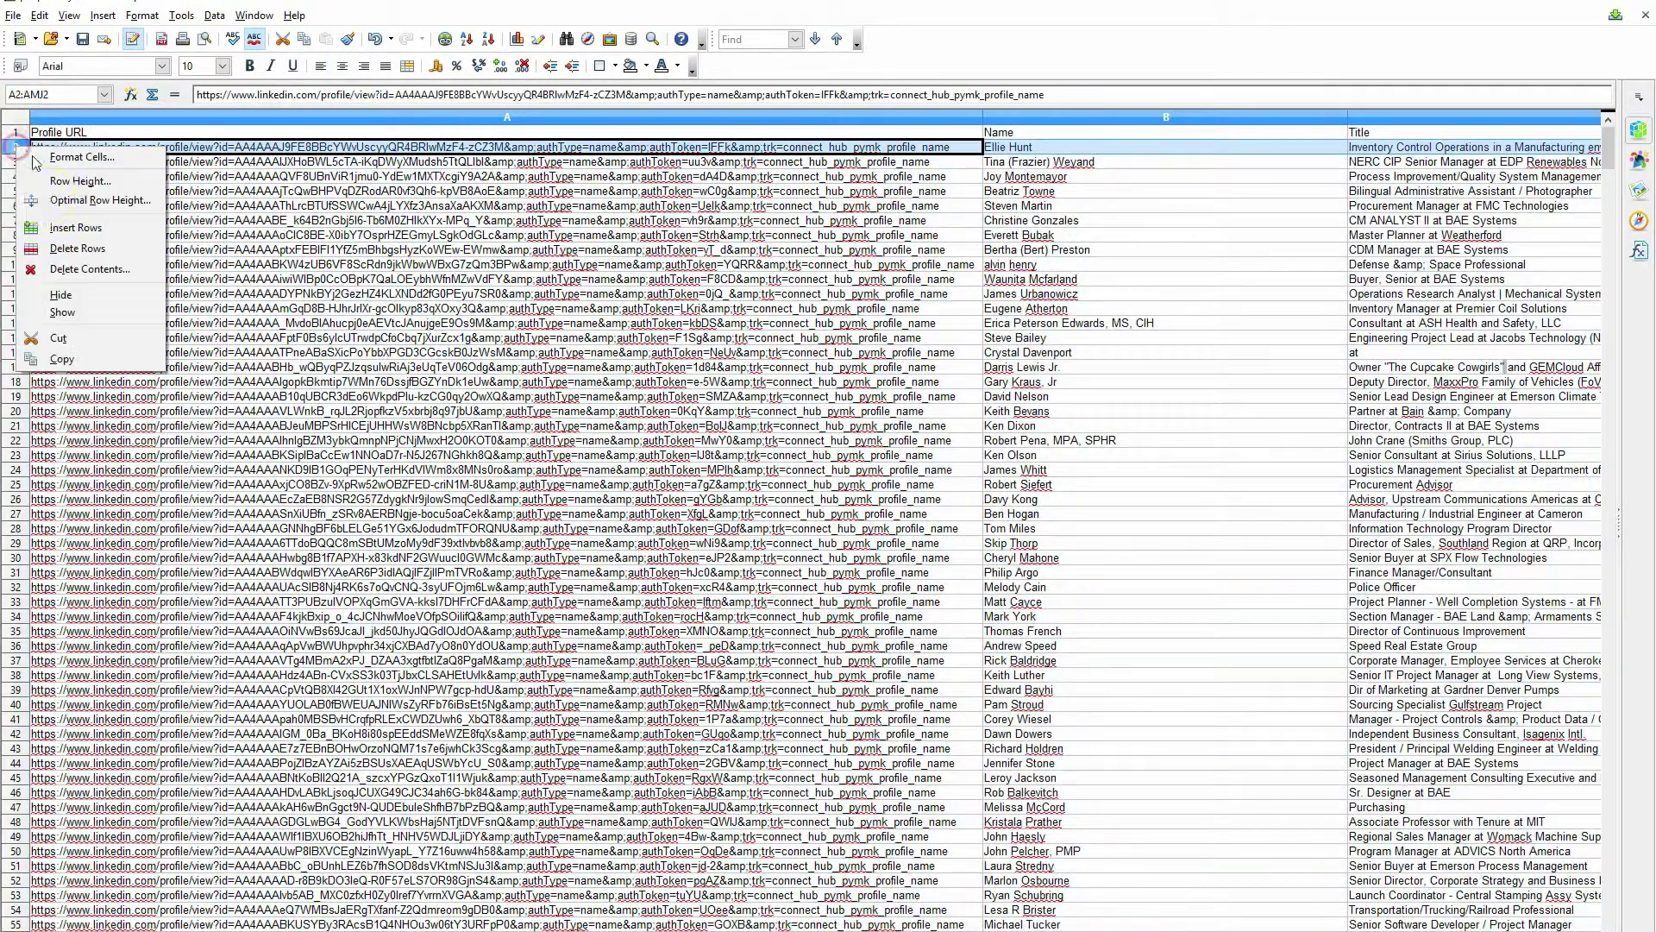
click(55, 249)
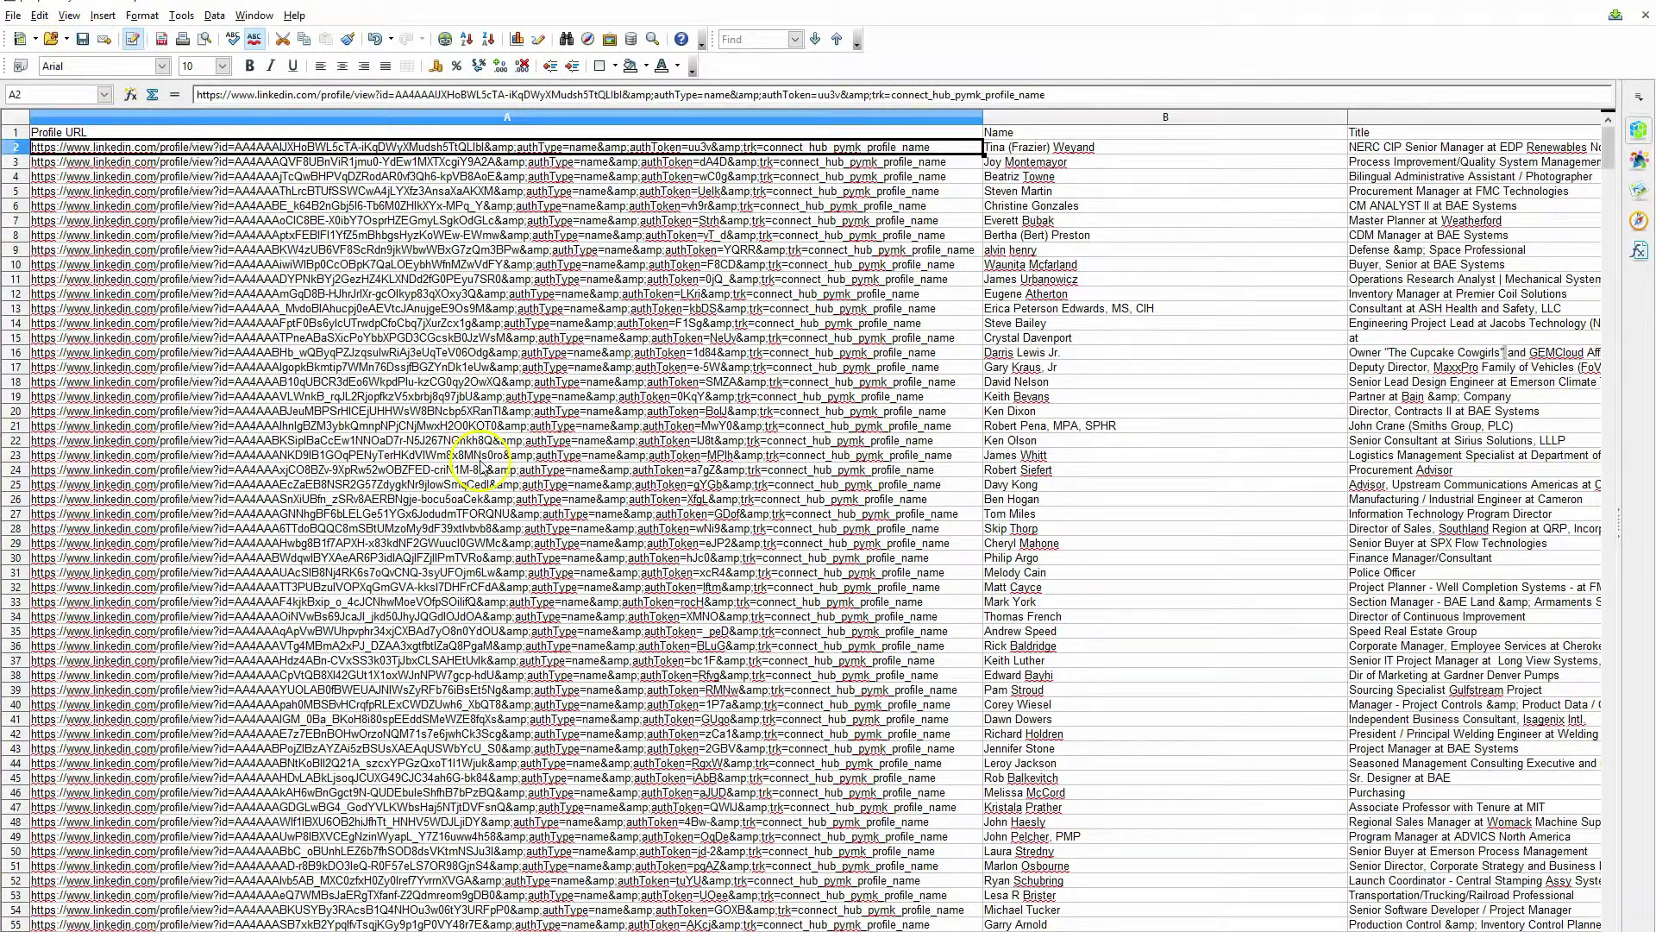
Step: Undo the deletion and cut the restored top contact's row 2
key(ctrl+z)
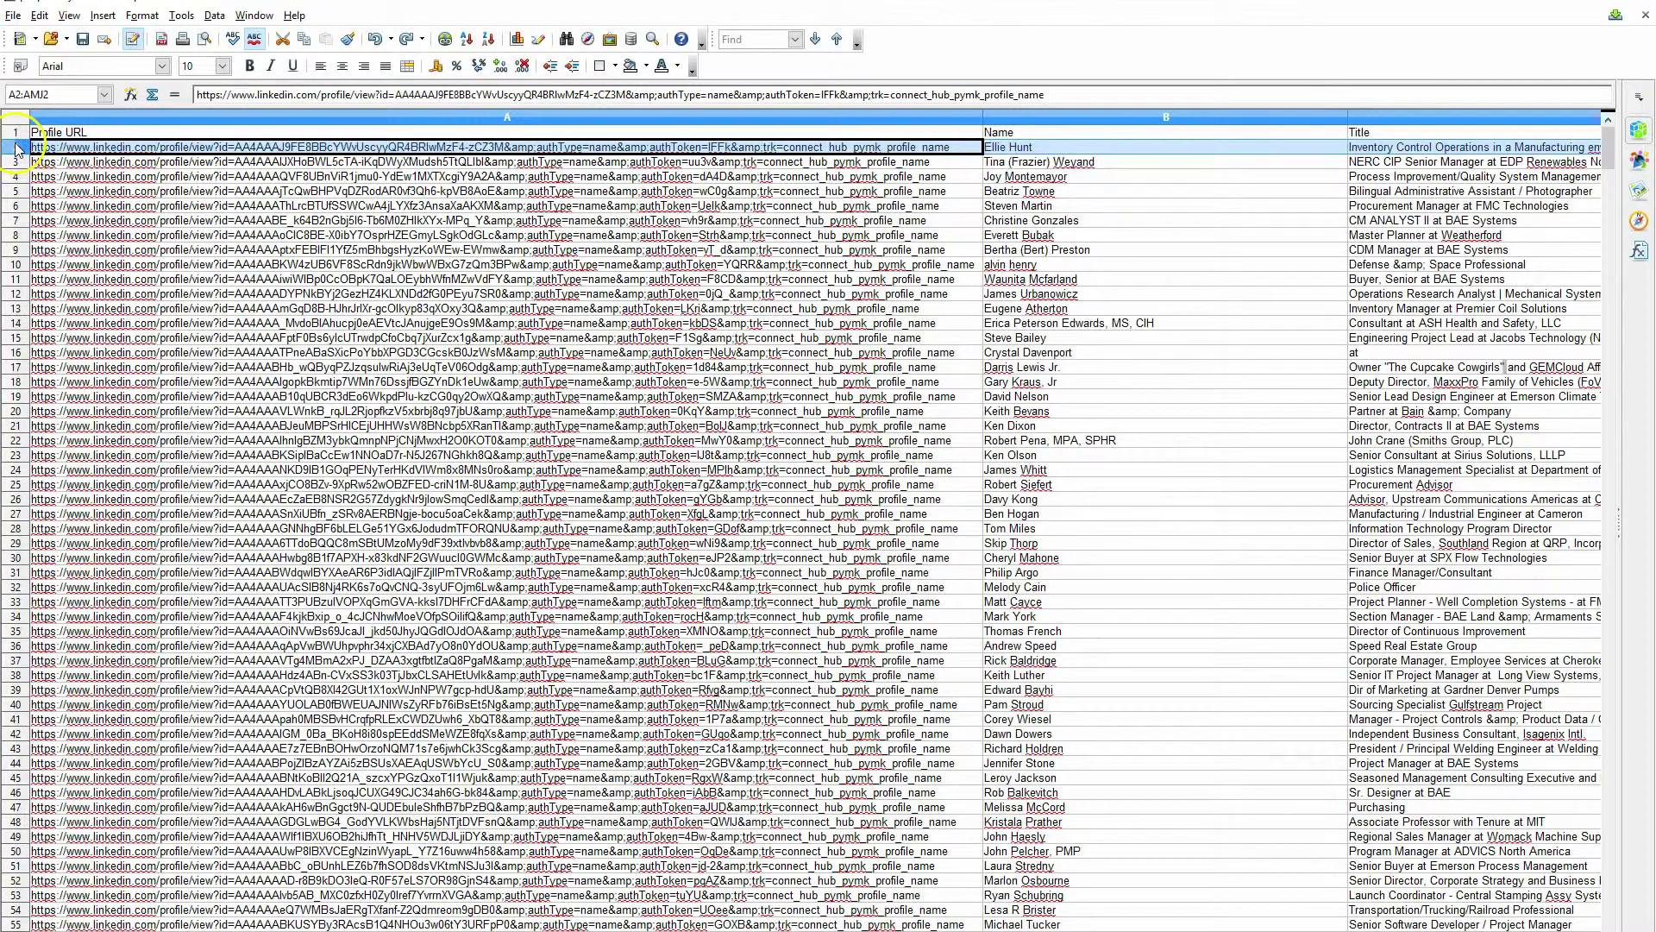
right_click(16, 149)
click(58, 331)
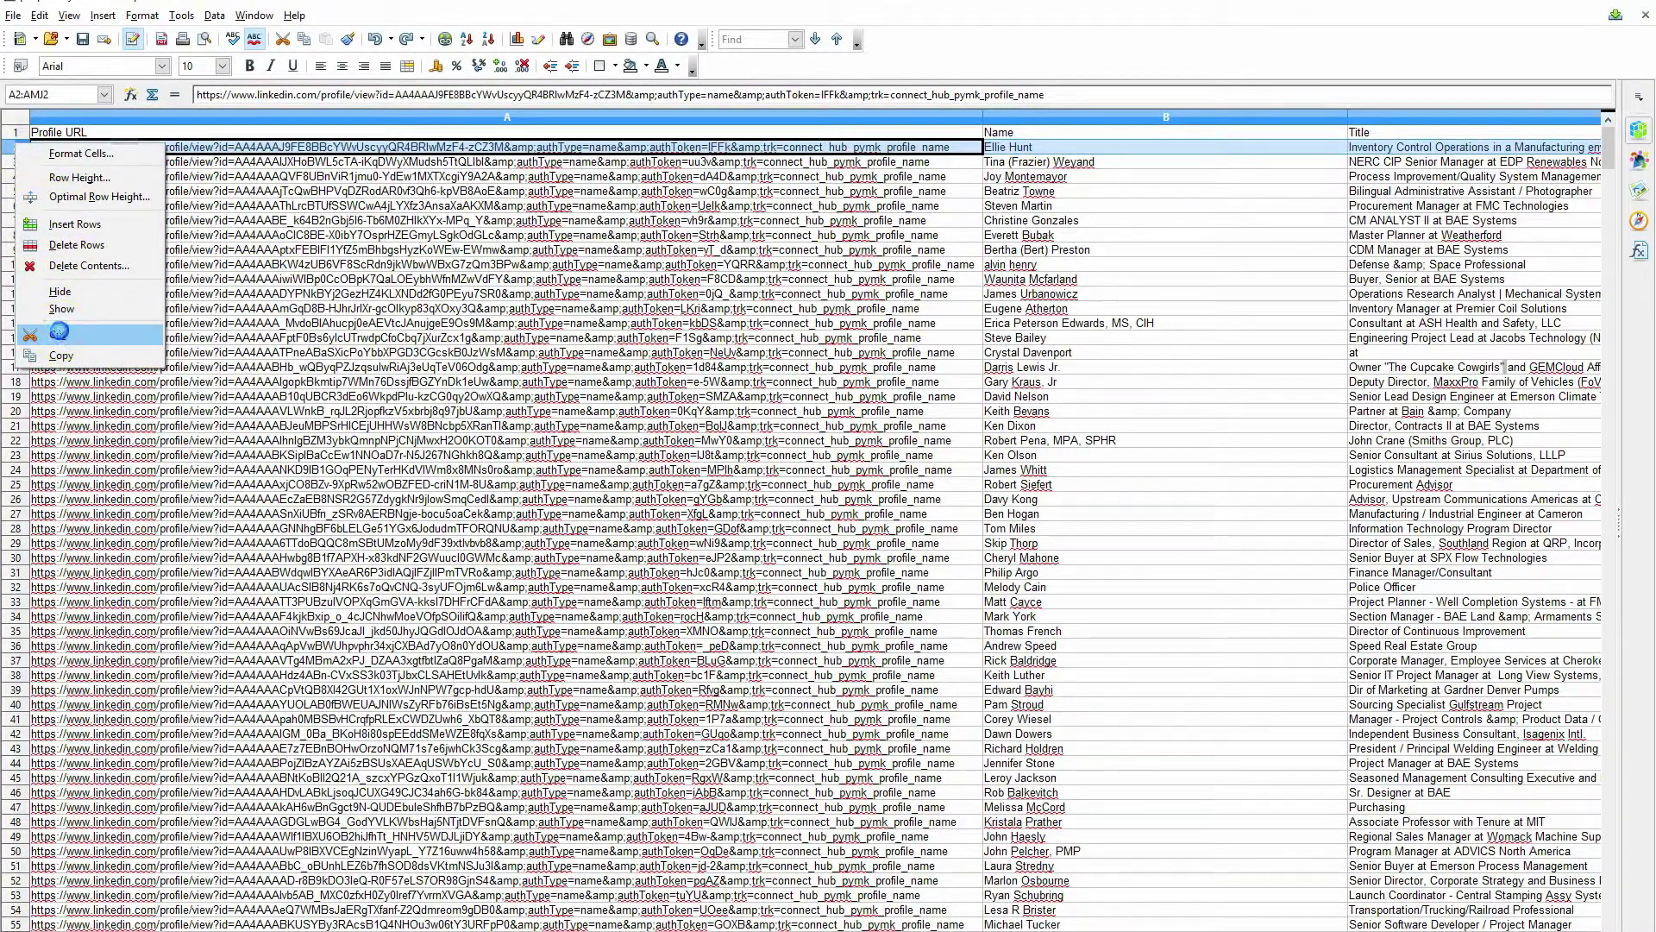
Step: Insert an empty row at row 60 and paste the cut contact into A60
scroll(147, 388, down, 4)
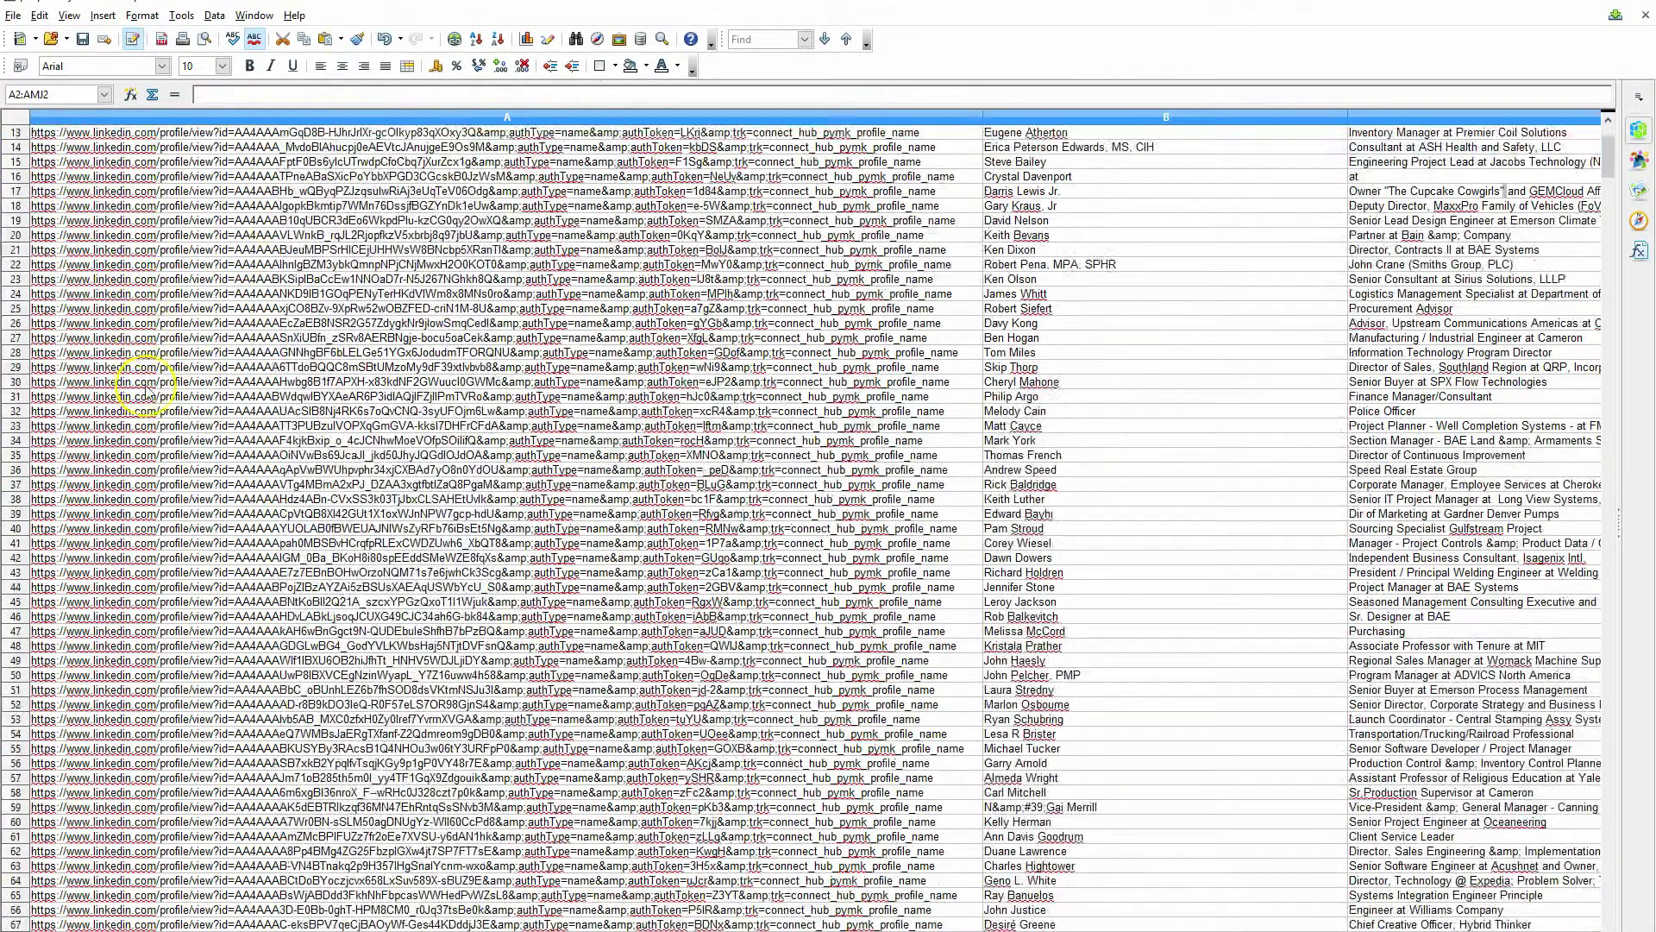
scroll(147, 389, down, 6)
right_click(19, 558)
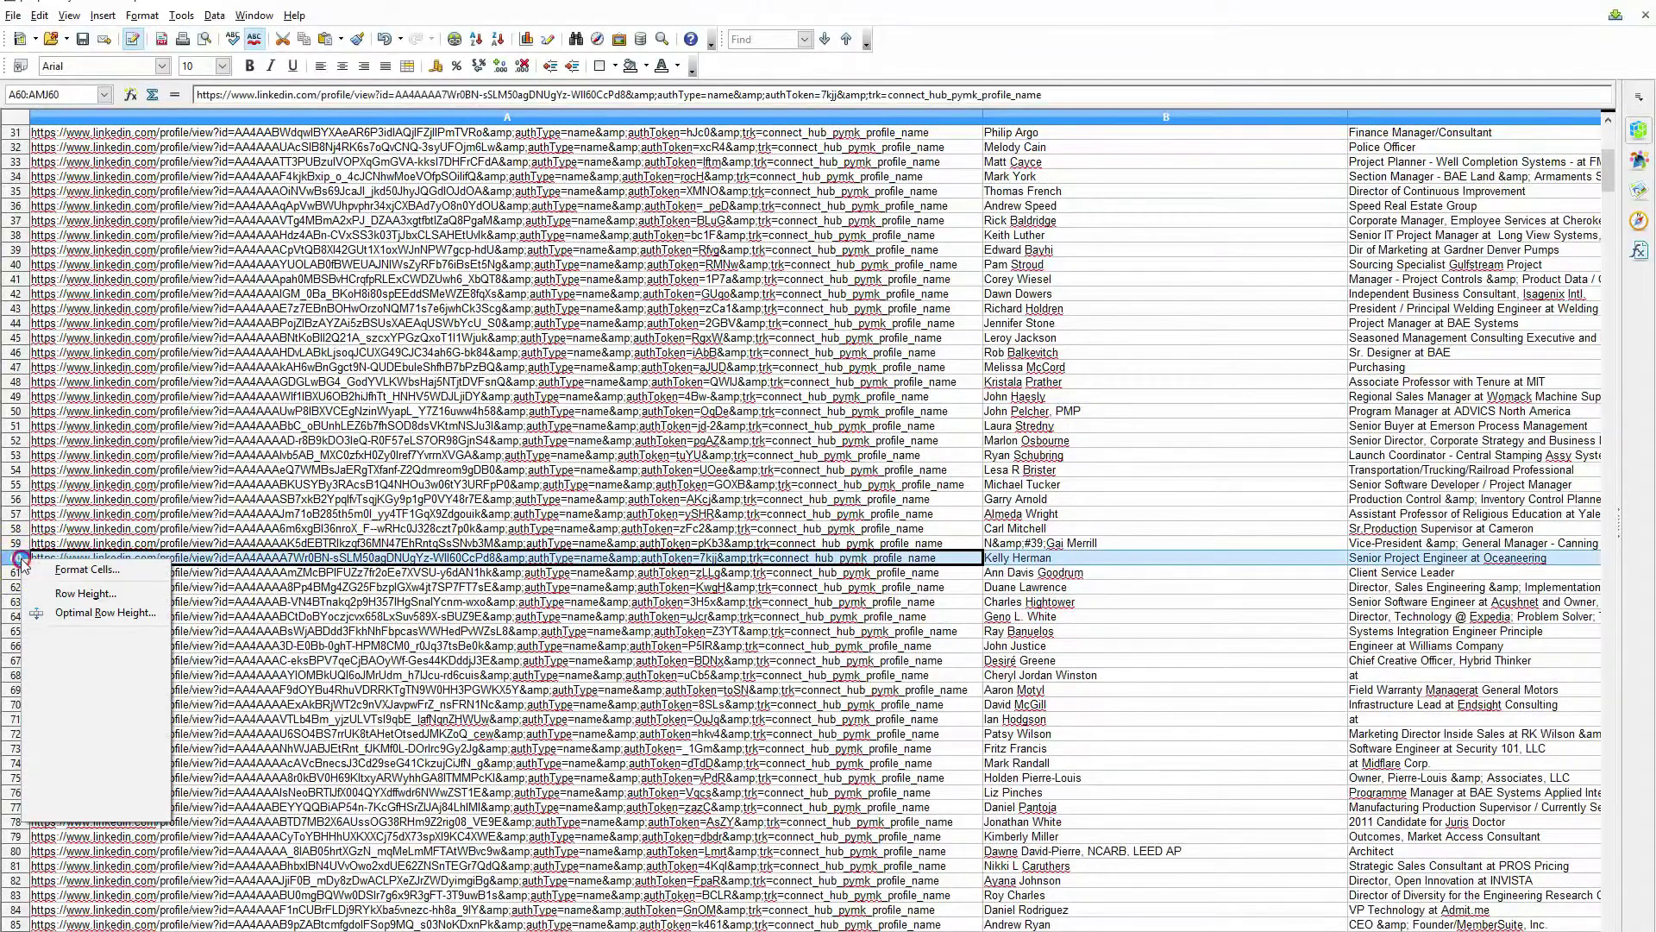
click(79, 634)
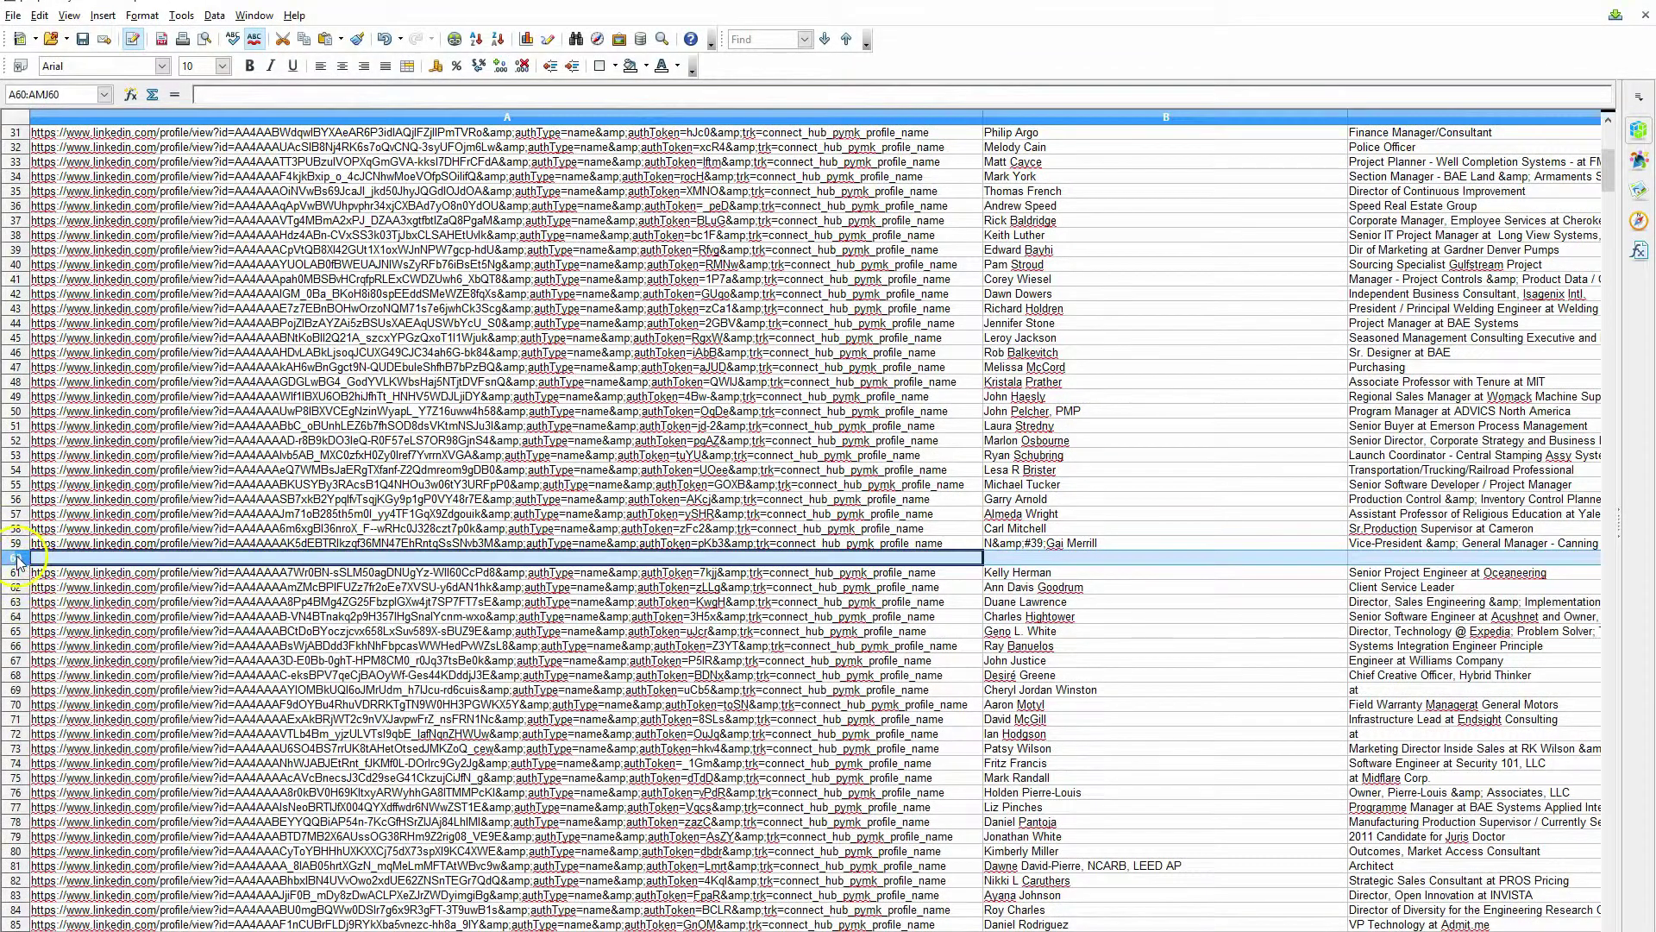
click(73, 559)
right_click(74, 559)
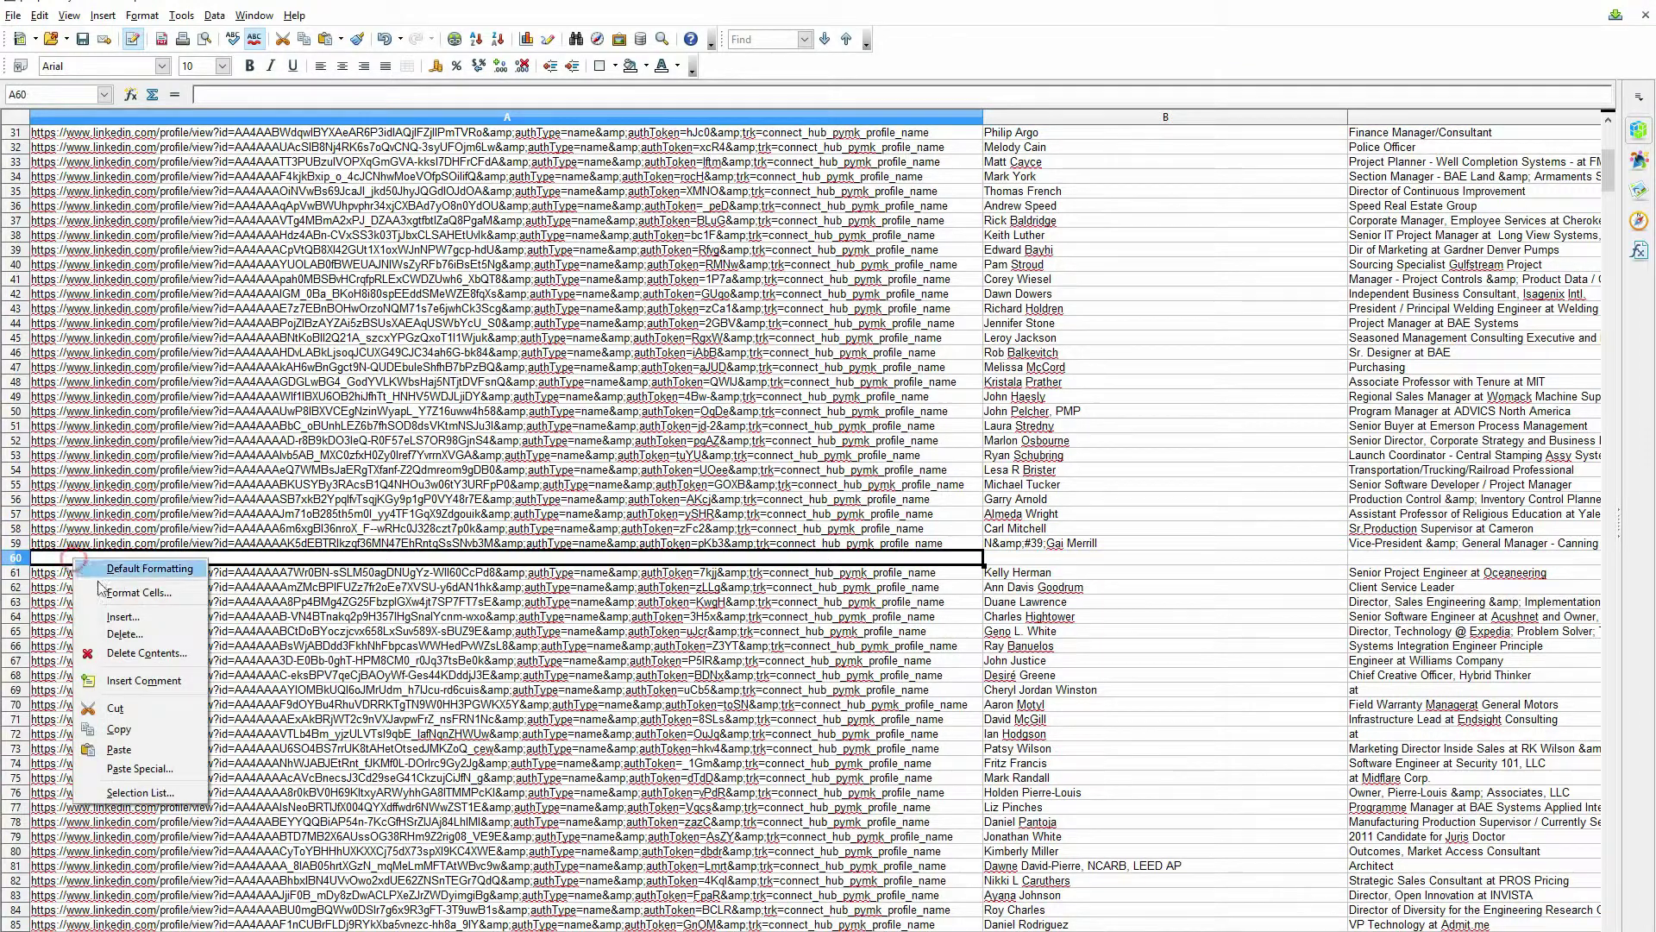
click(118, 749)
Step: Delete the now-empty row 2 so contact records start directly under the headers
scroll(148, 518, up, 10)
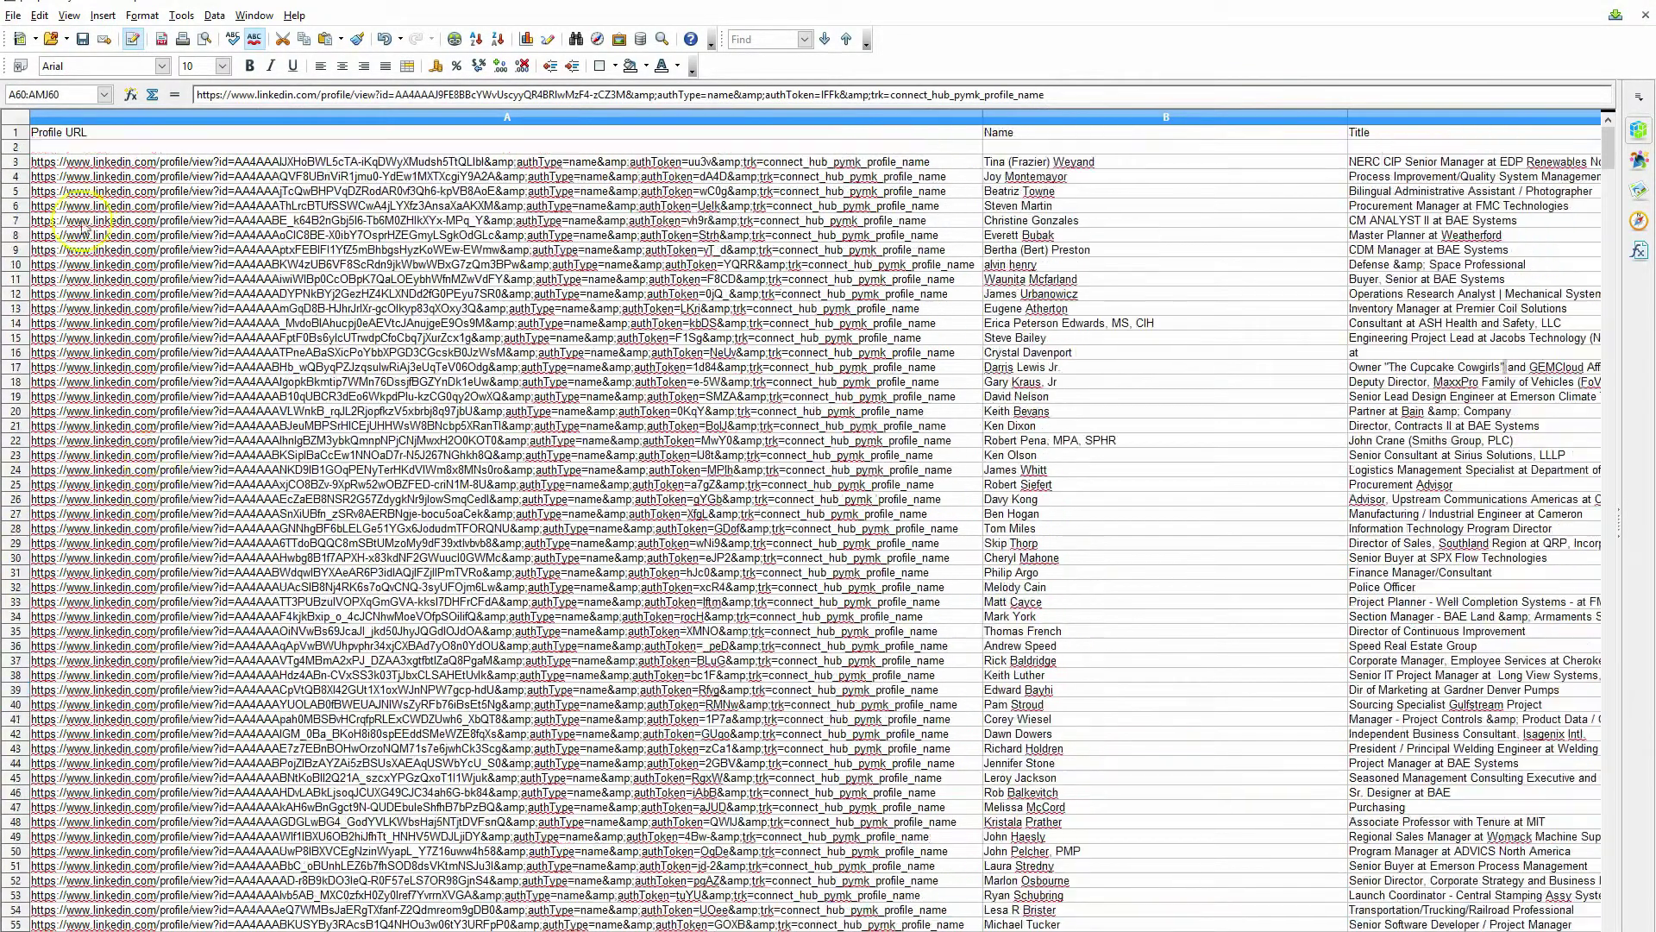
click(15, 146)
right_click(17, 147)
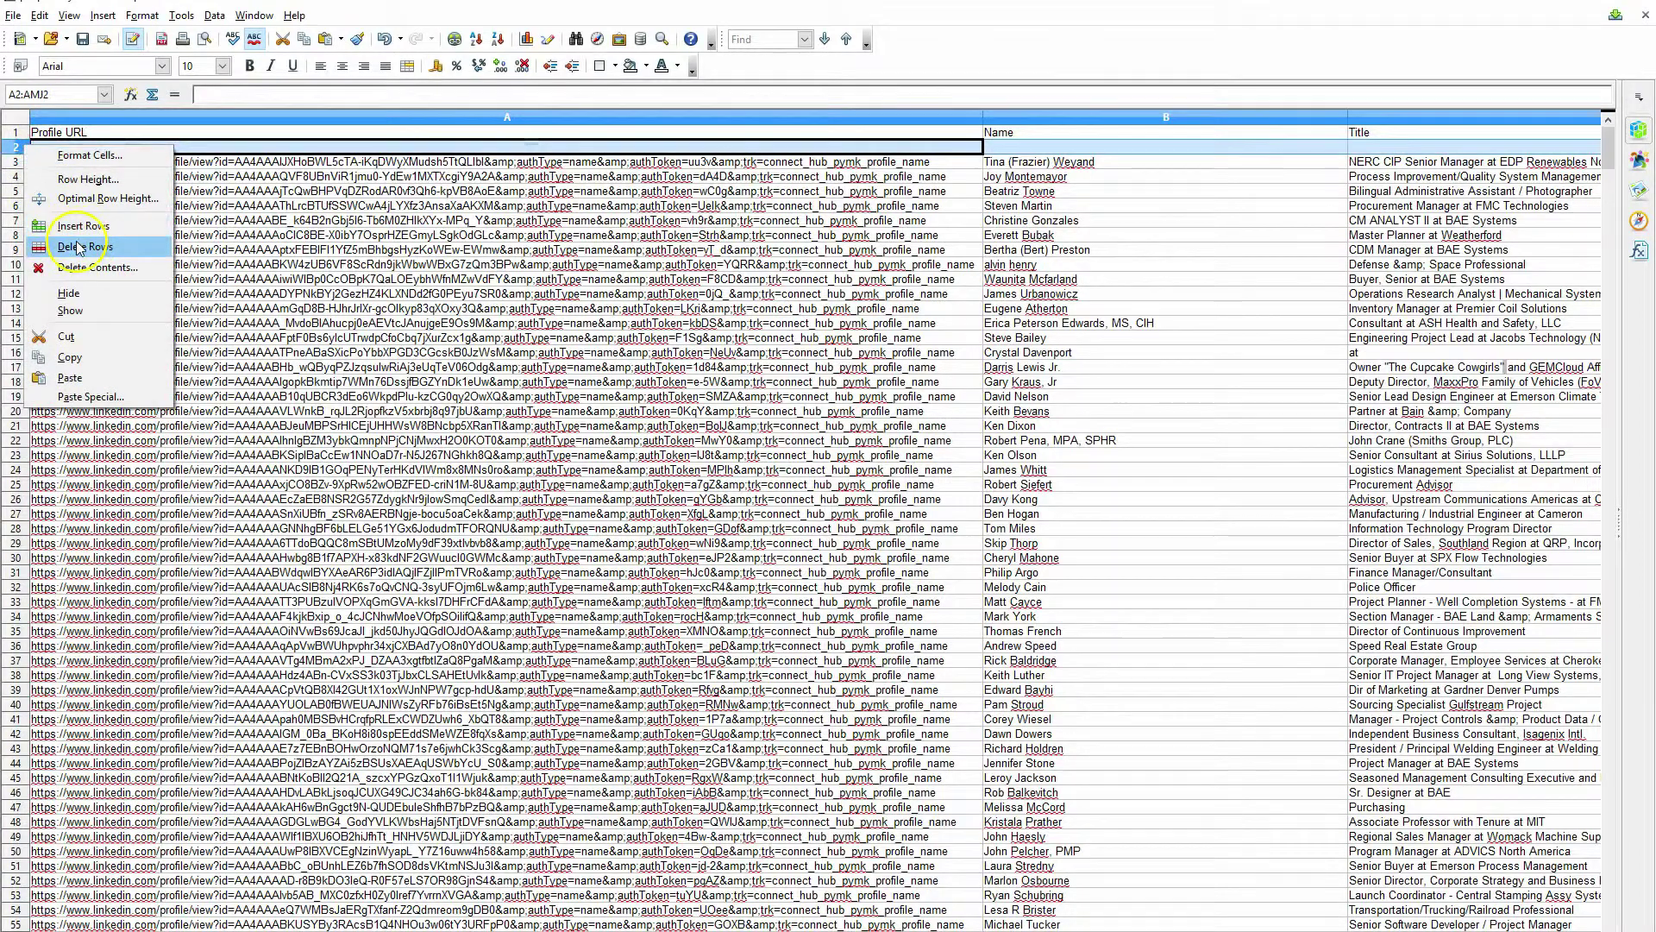
click(78, 247)
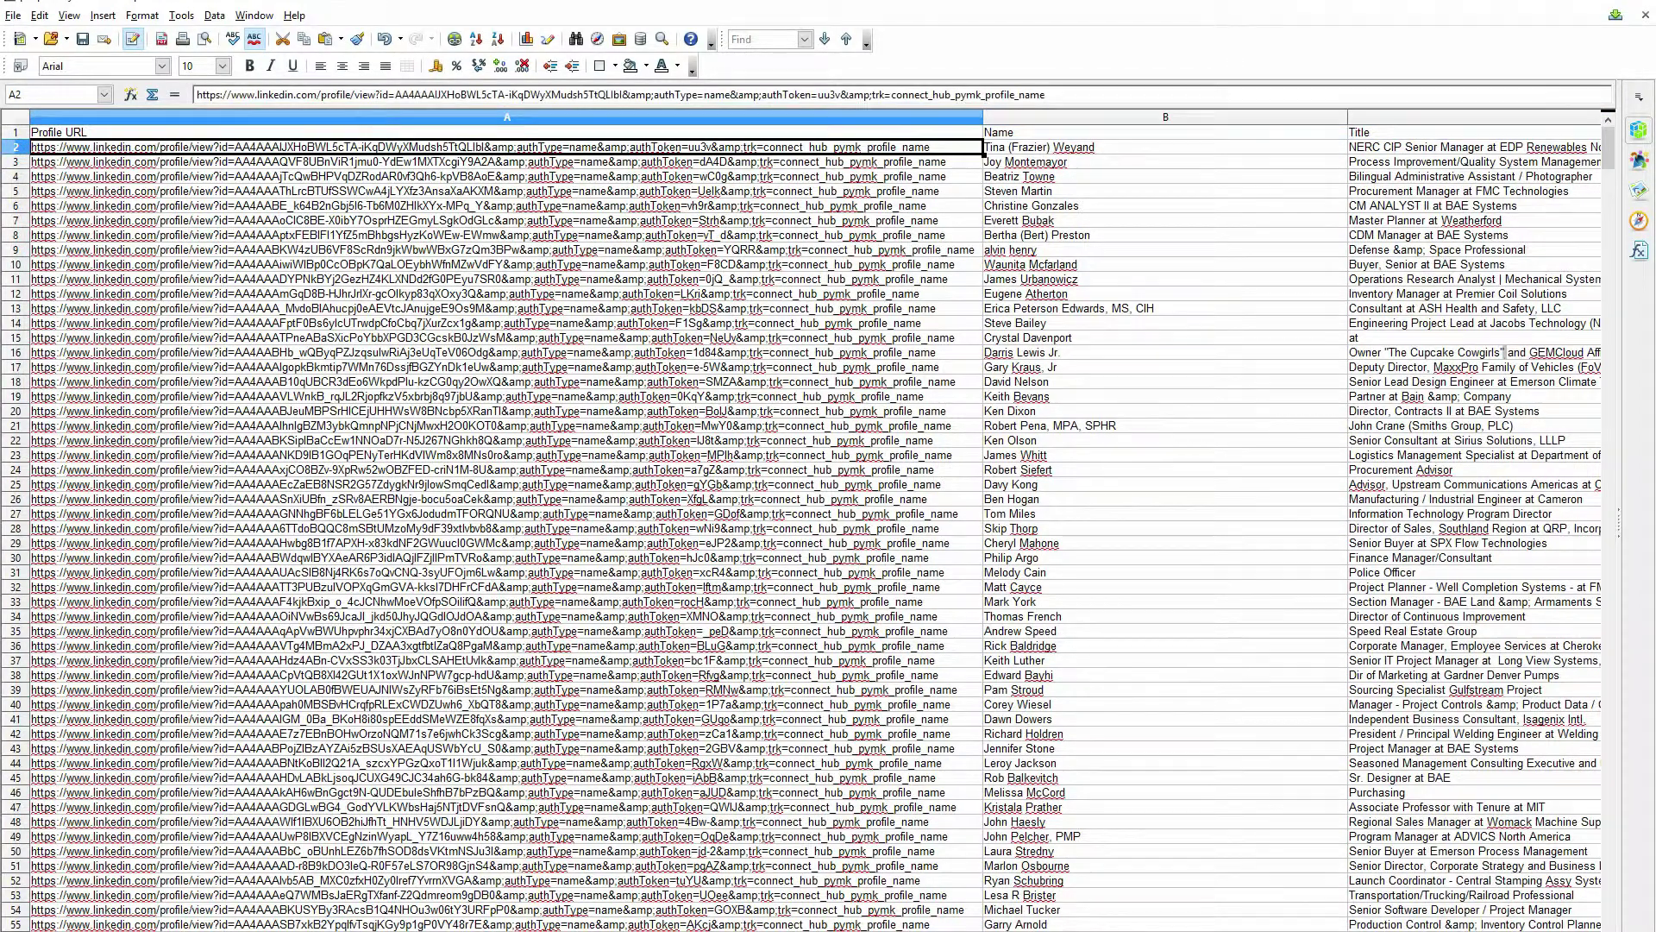
scroll(811, 518, right, 1)
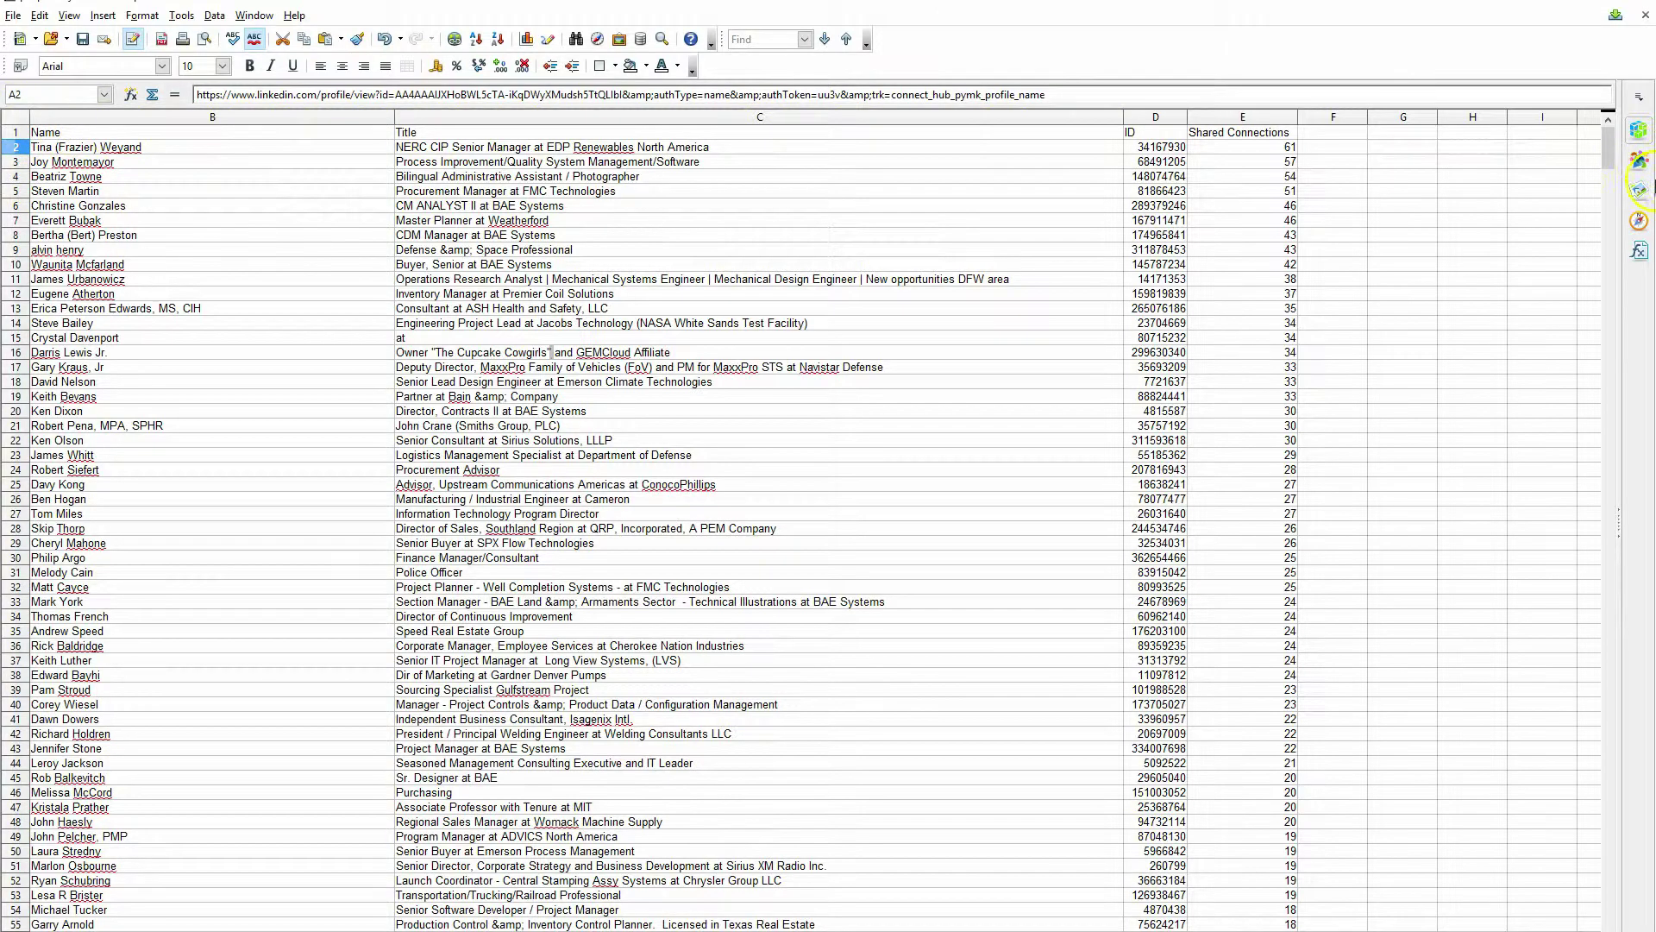
Step: Save the contact list keeping its current CSV format, then close OpenOffice Calc
click(82, 40)
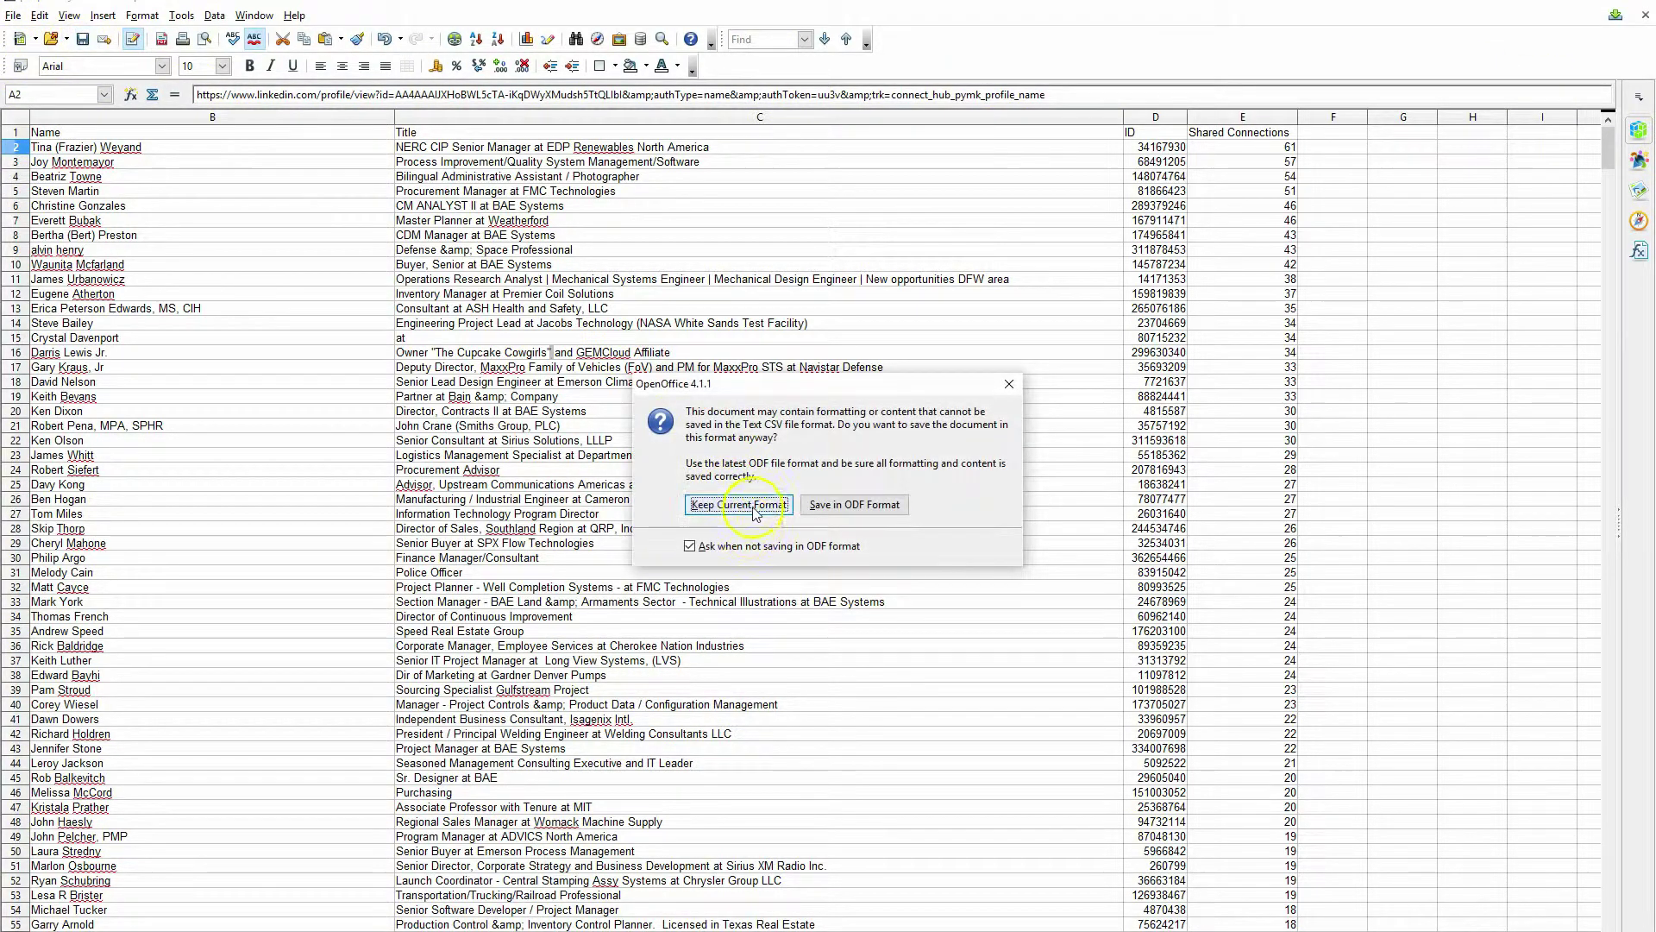
click(754, 510)
click(739, 505)
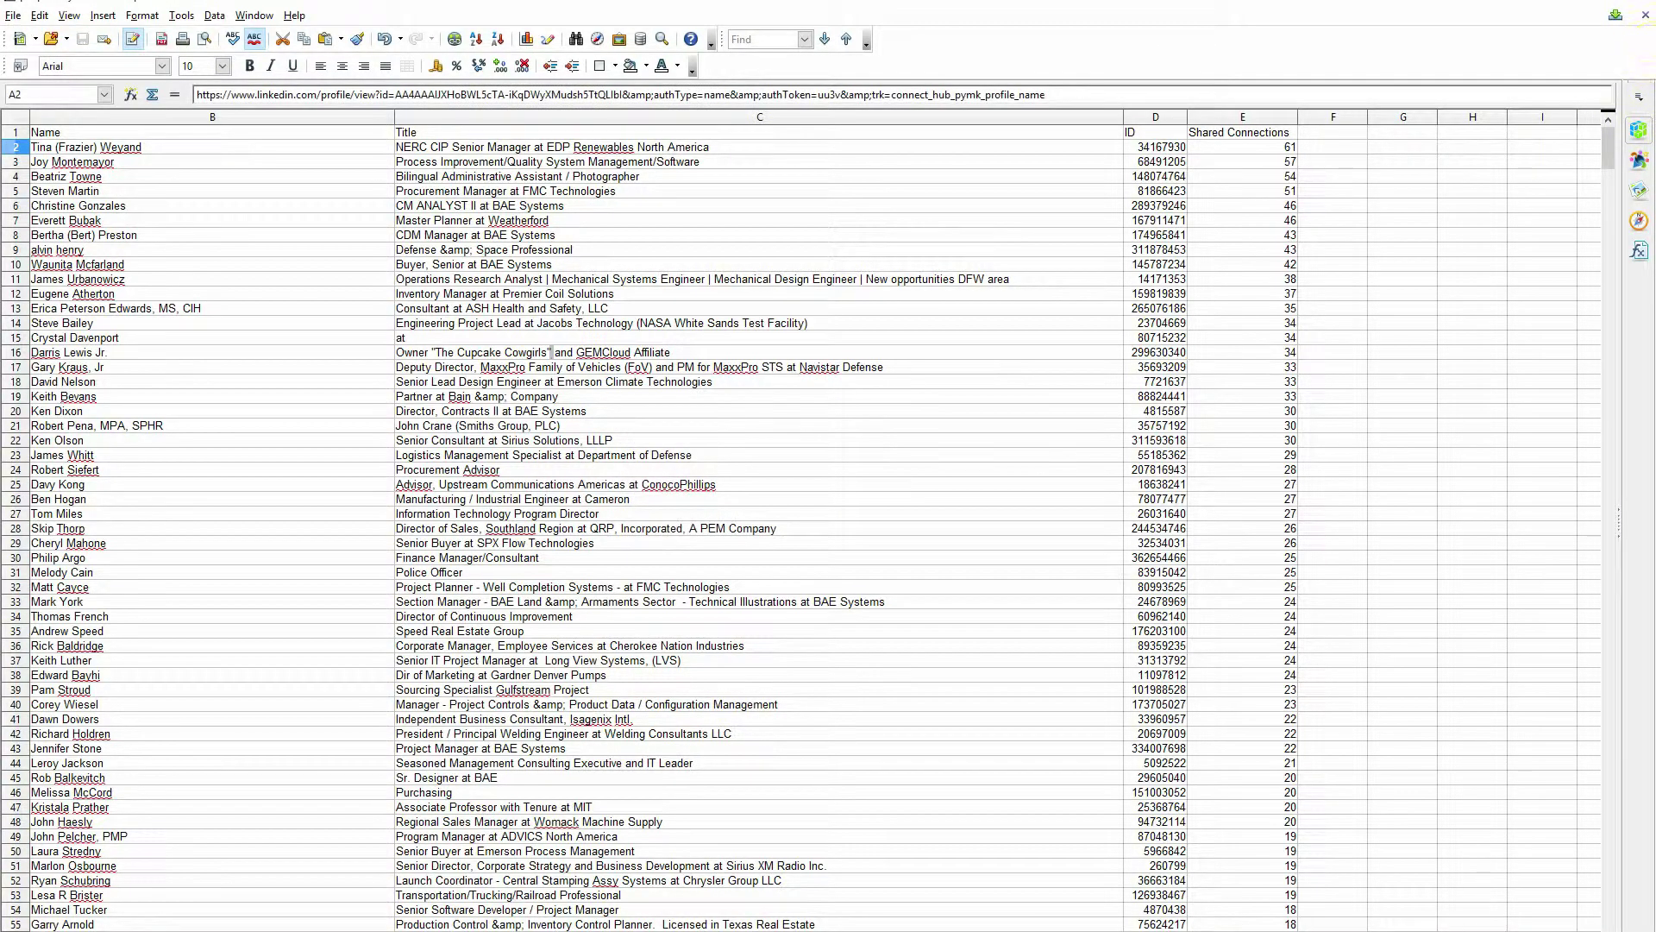
click(1643, 3)
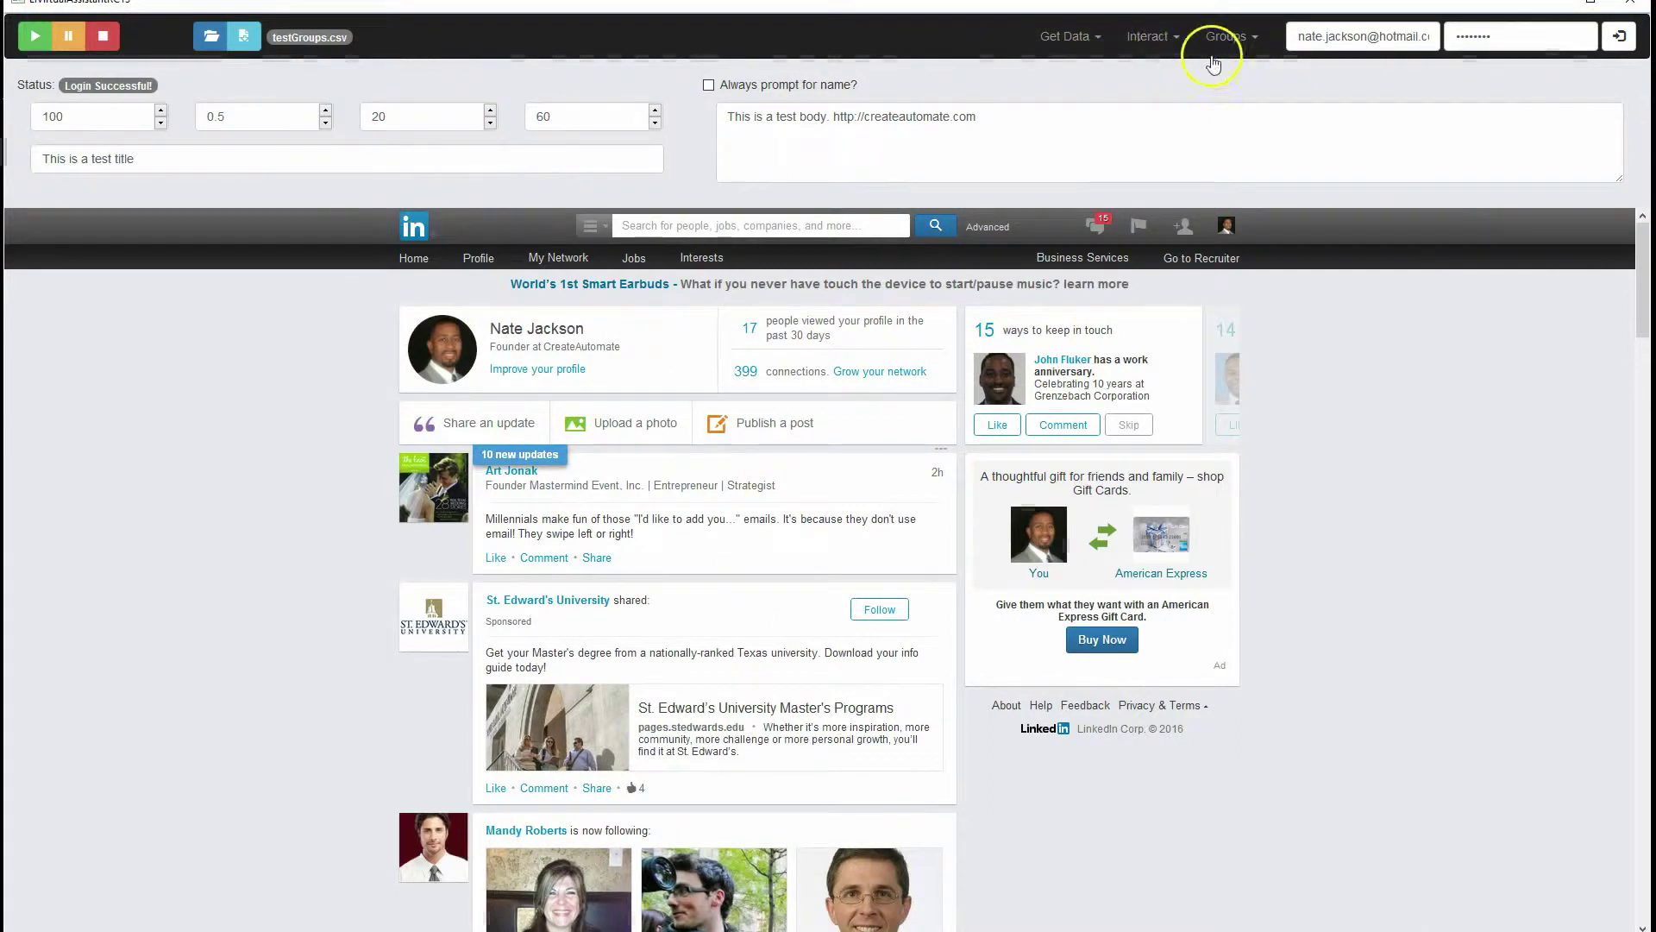
Step: Activate the Connect module, dismiss its notices, and load peopleMayKnow.csv as the upload list
click(1166, 41)
click(1118, 71)
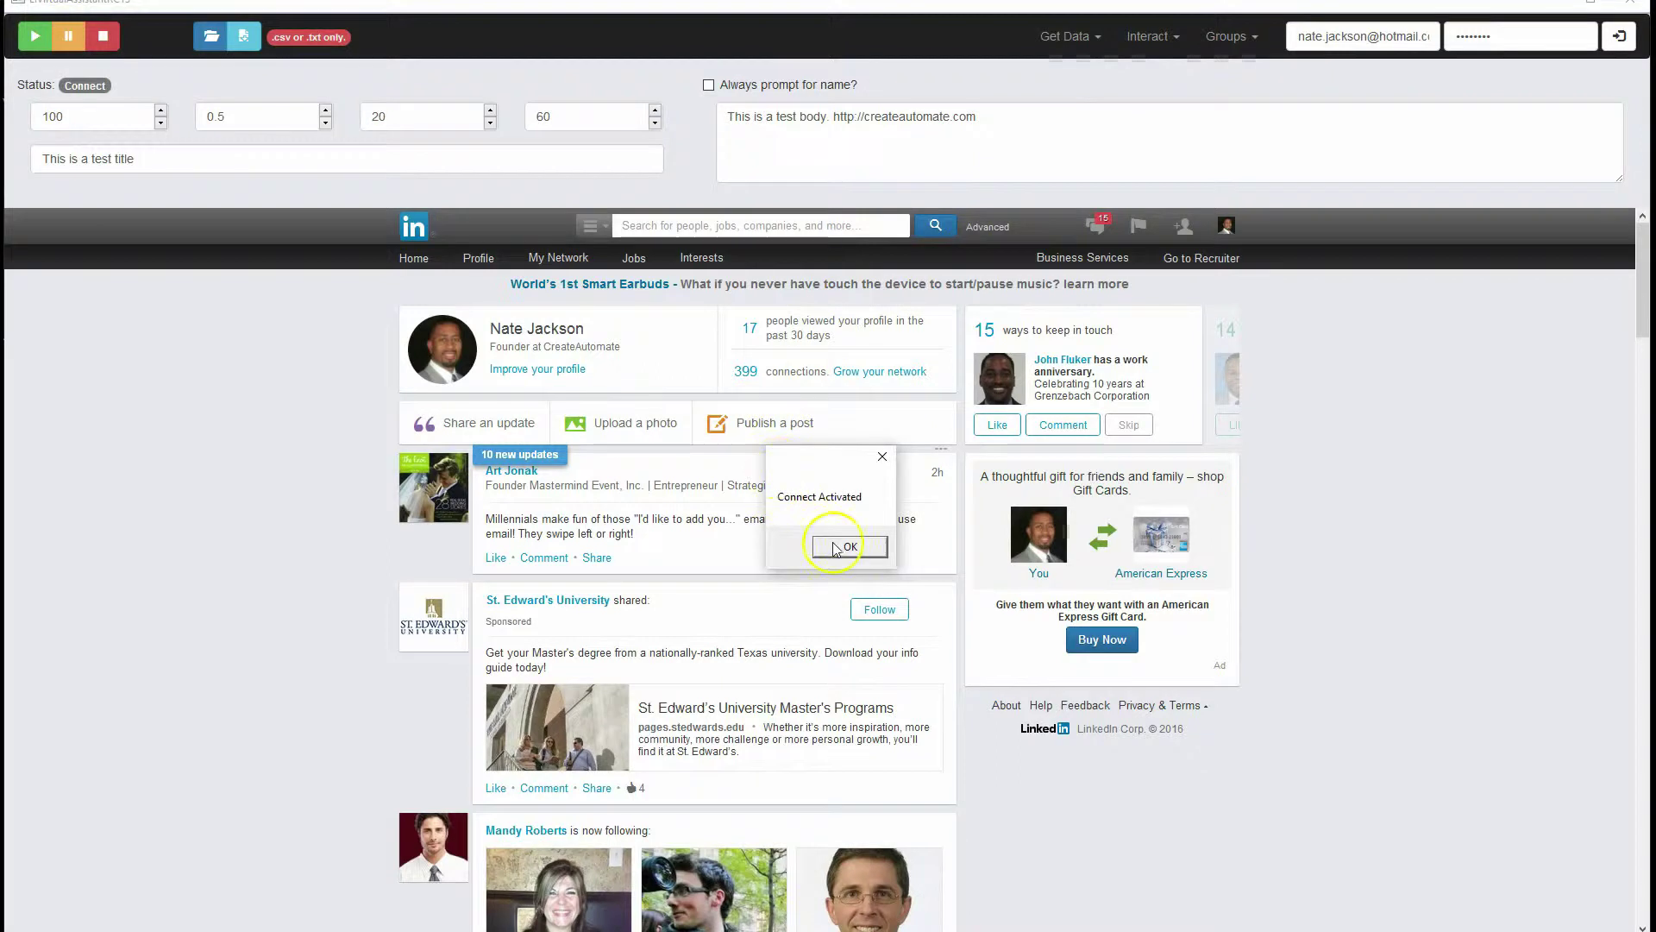
click(836, 549)
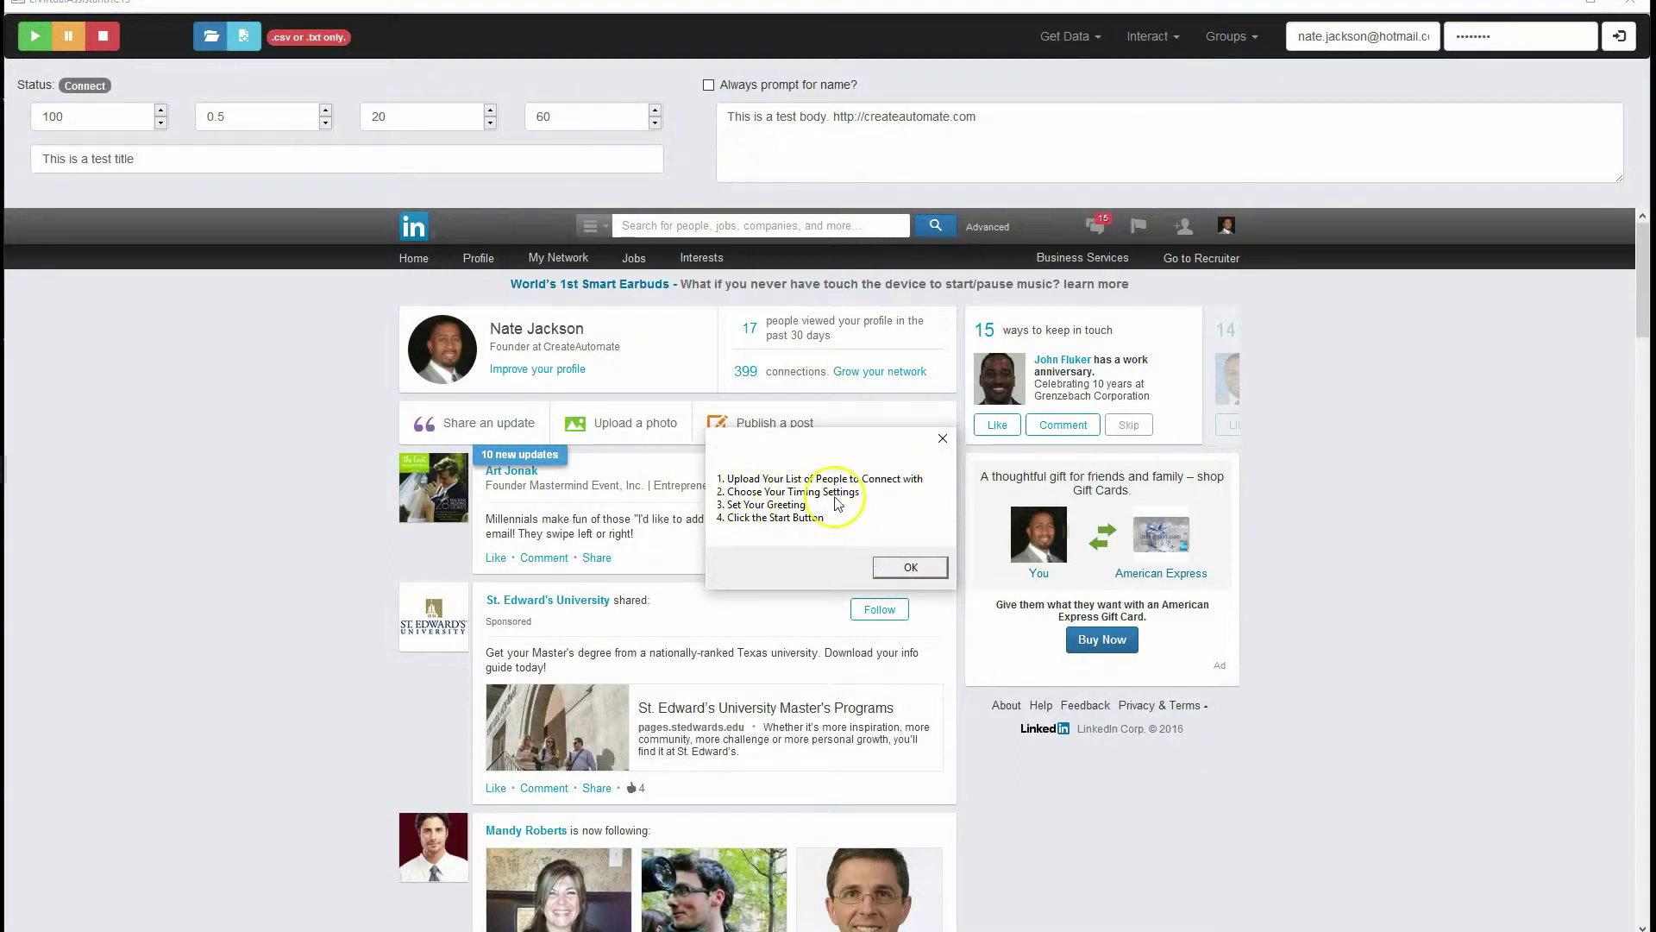
click(910, 567)
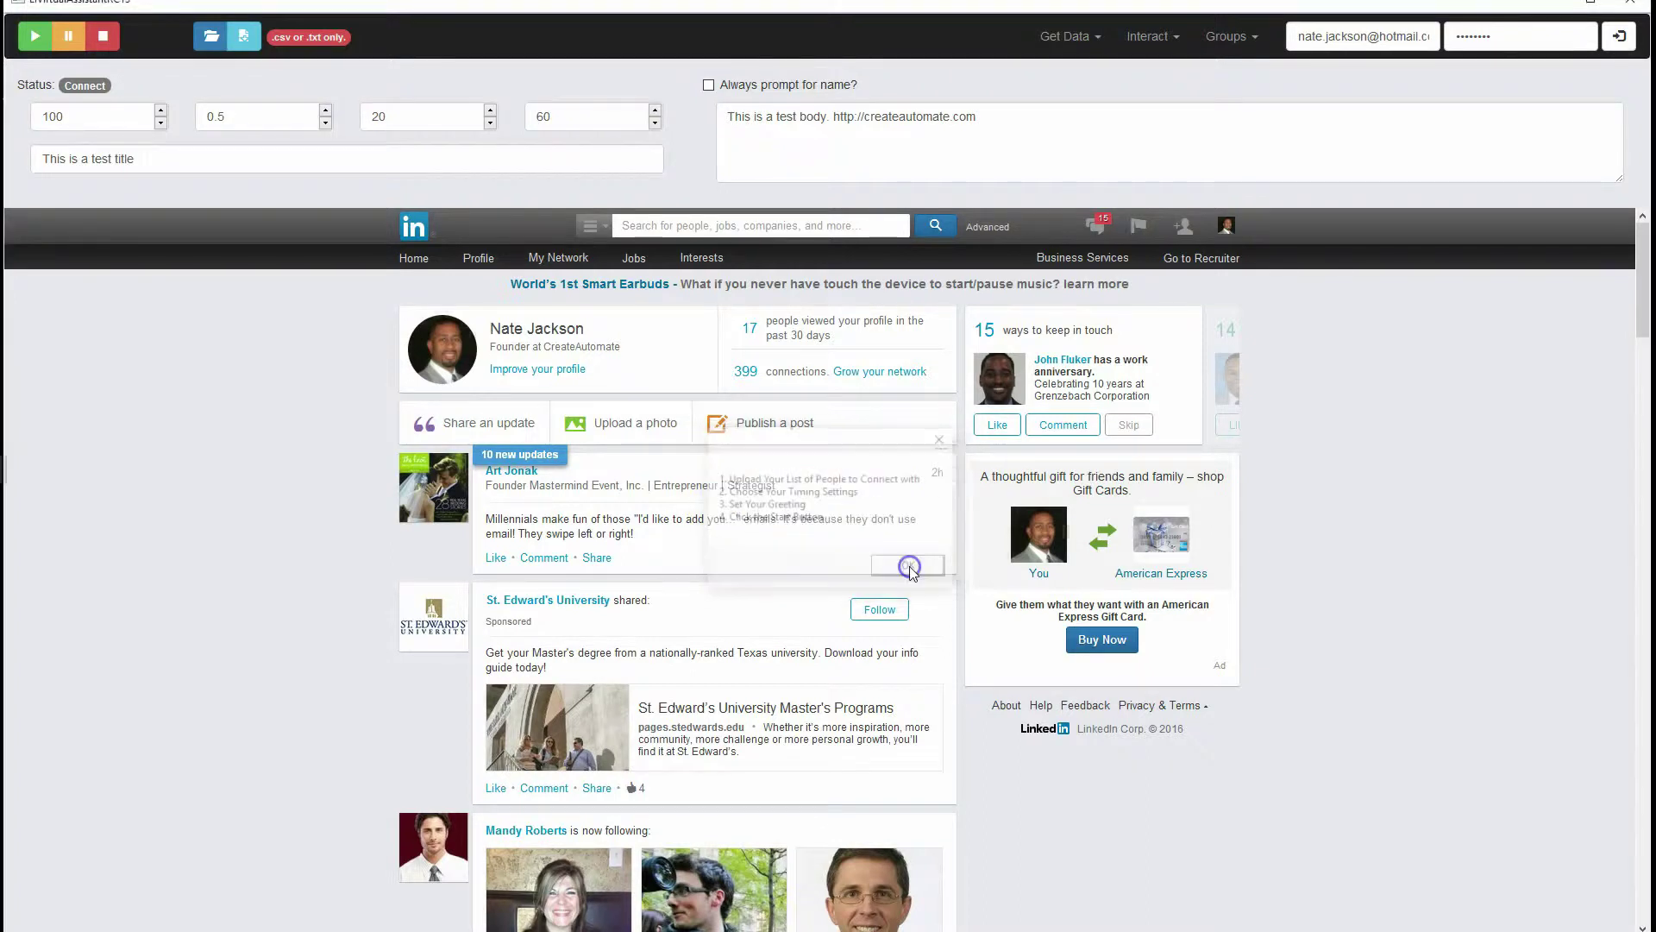
click(210, 37)
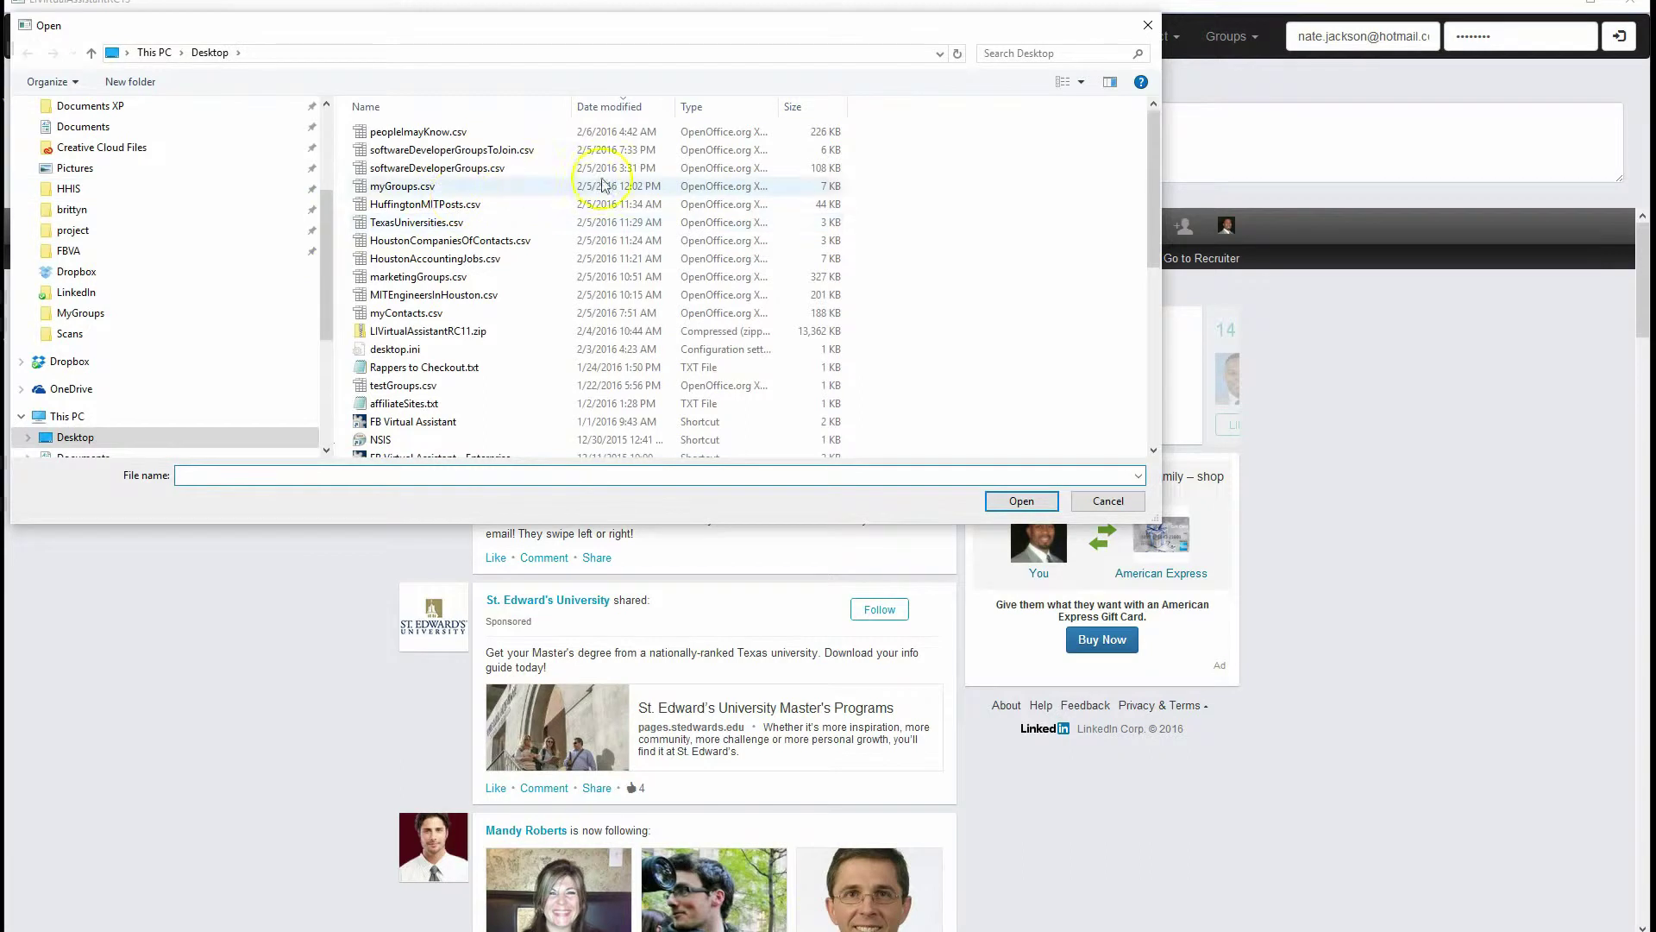
double_click(422, 131)
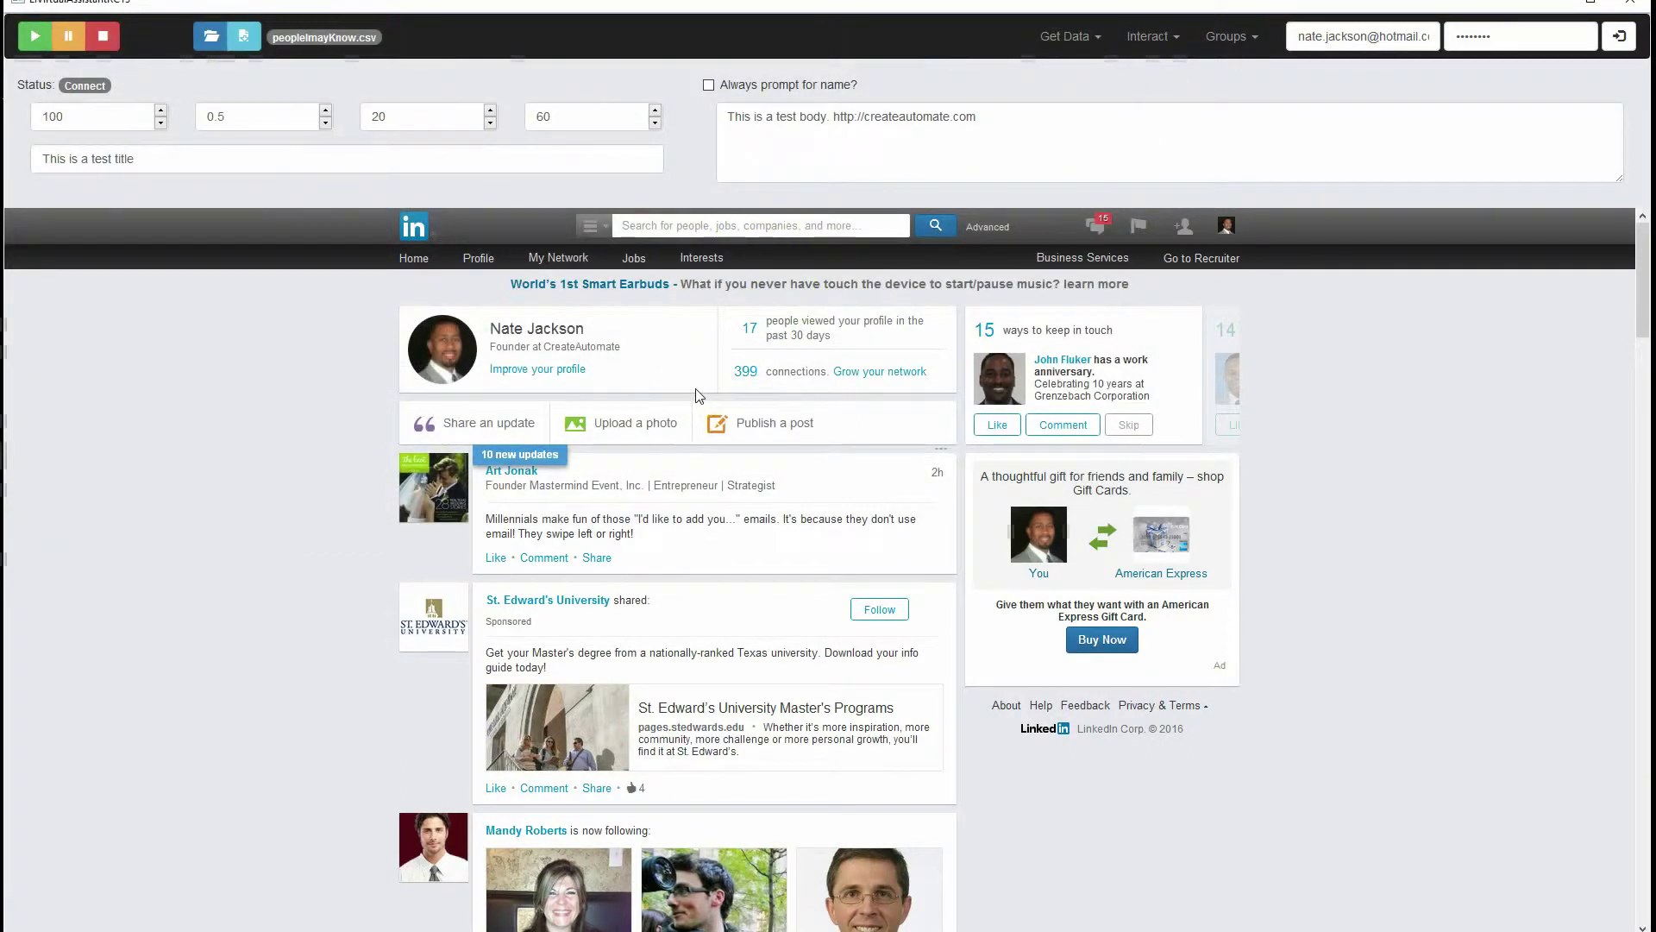
click(67, 118)
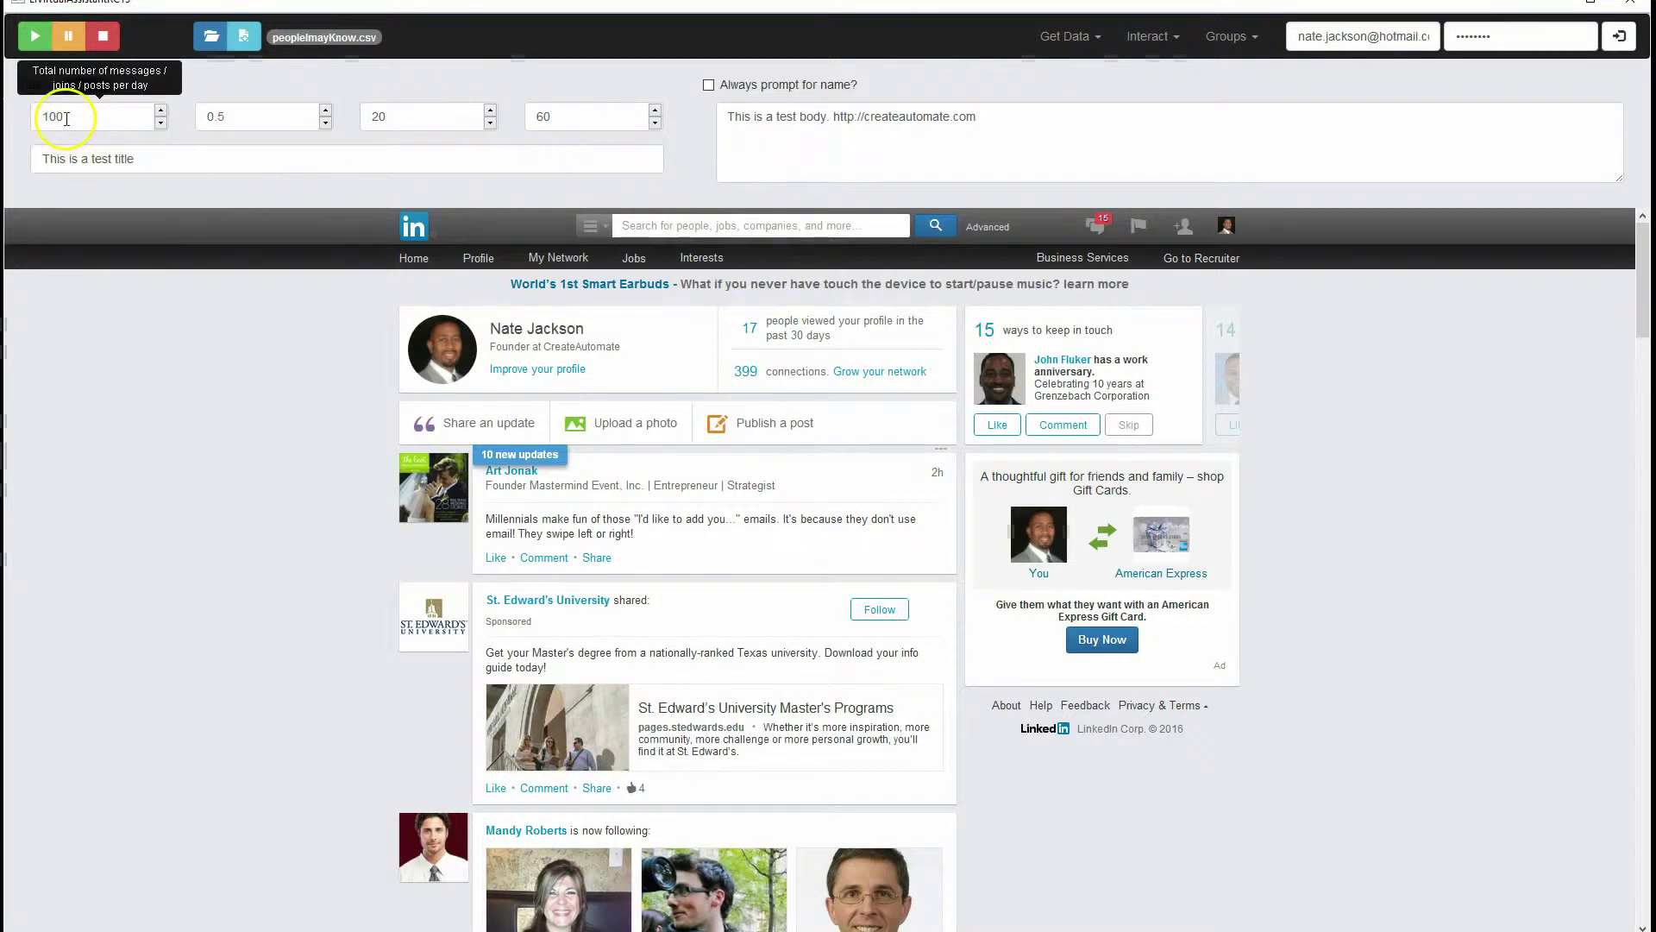
double_click(39, 114)
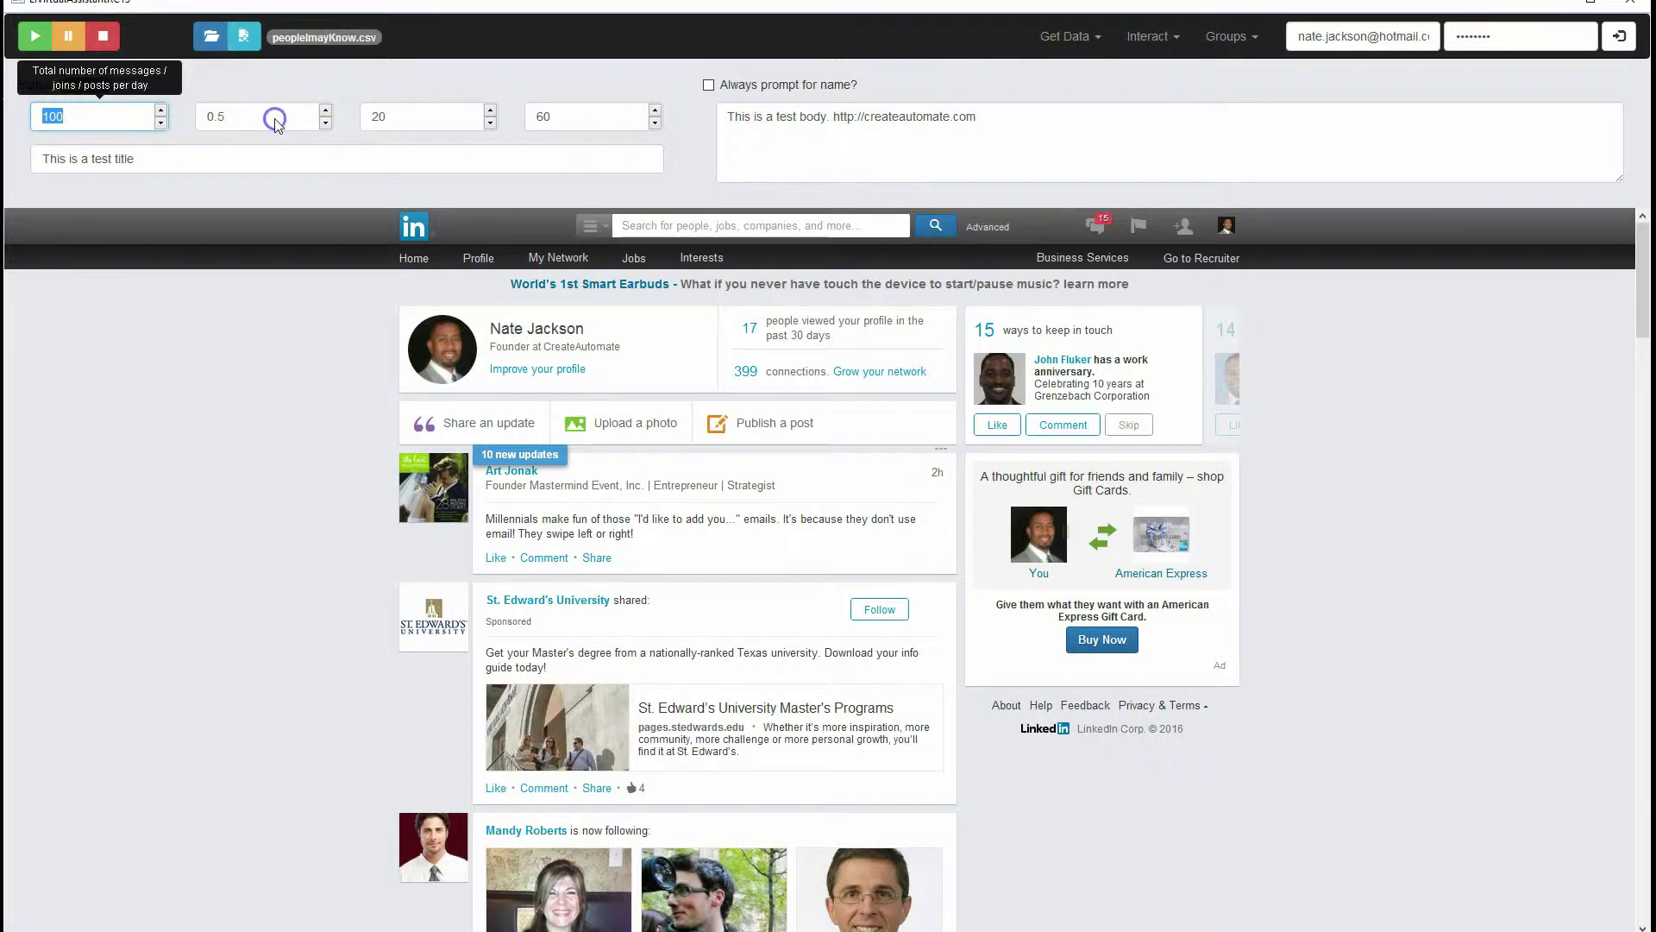
click(220, 118)
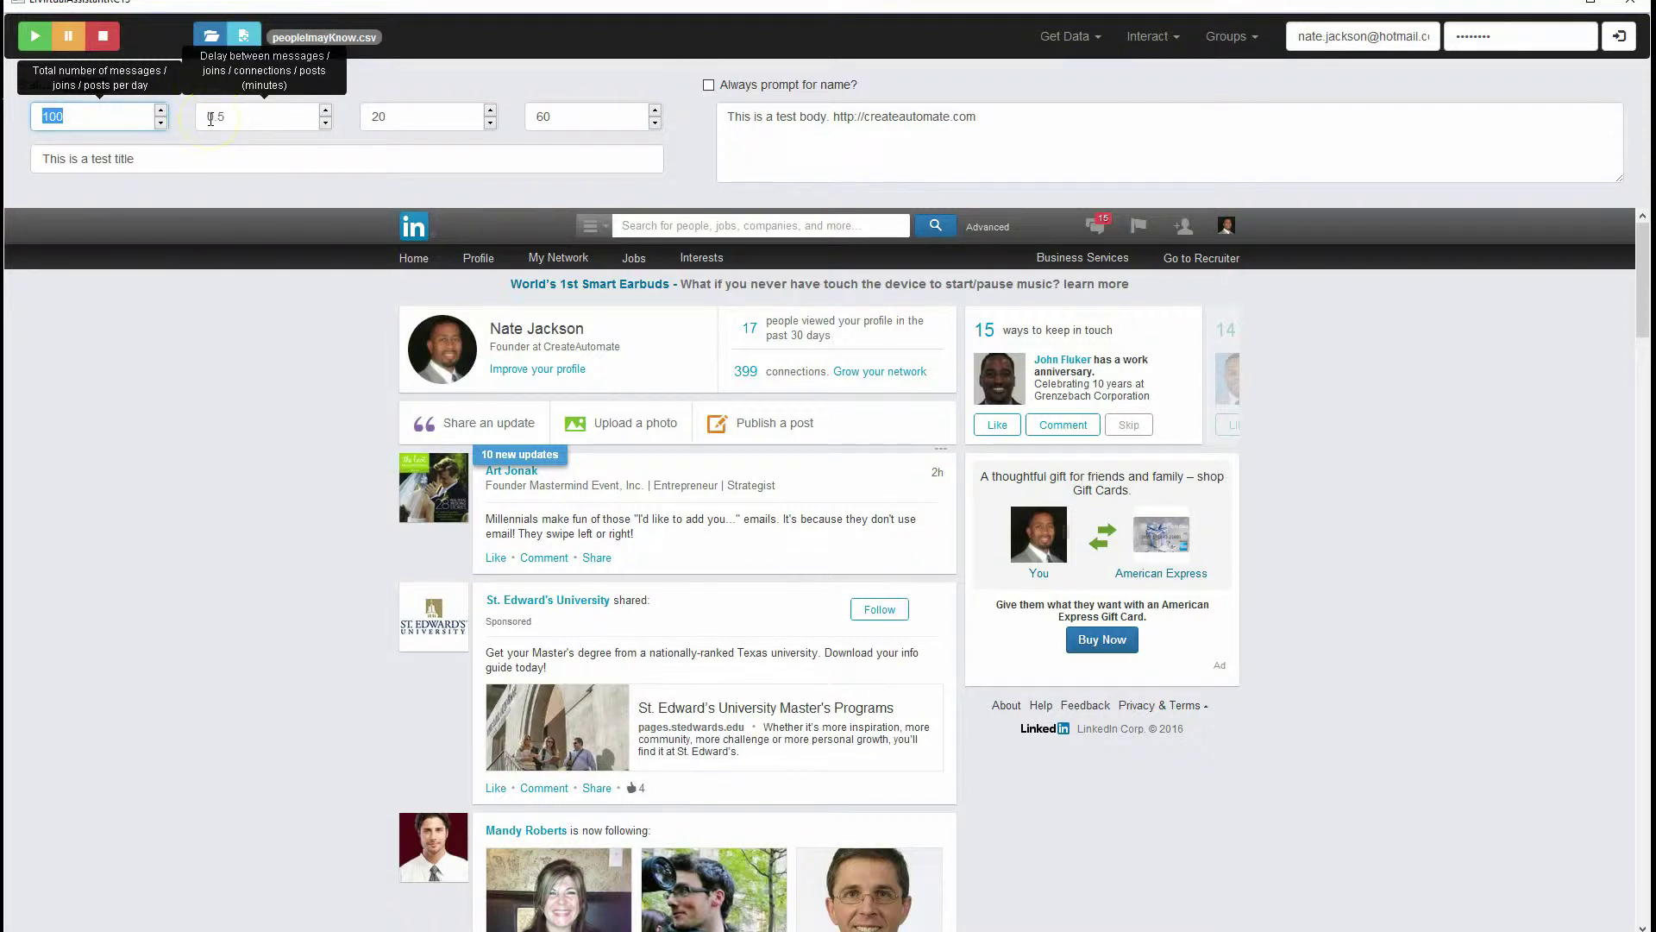
click(210, 118)
click(215, 110)
click(244, 120)
click(417, 115)
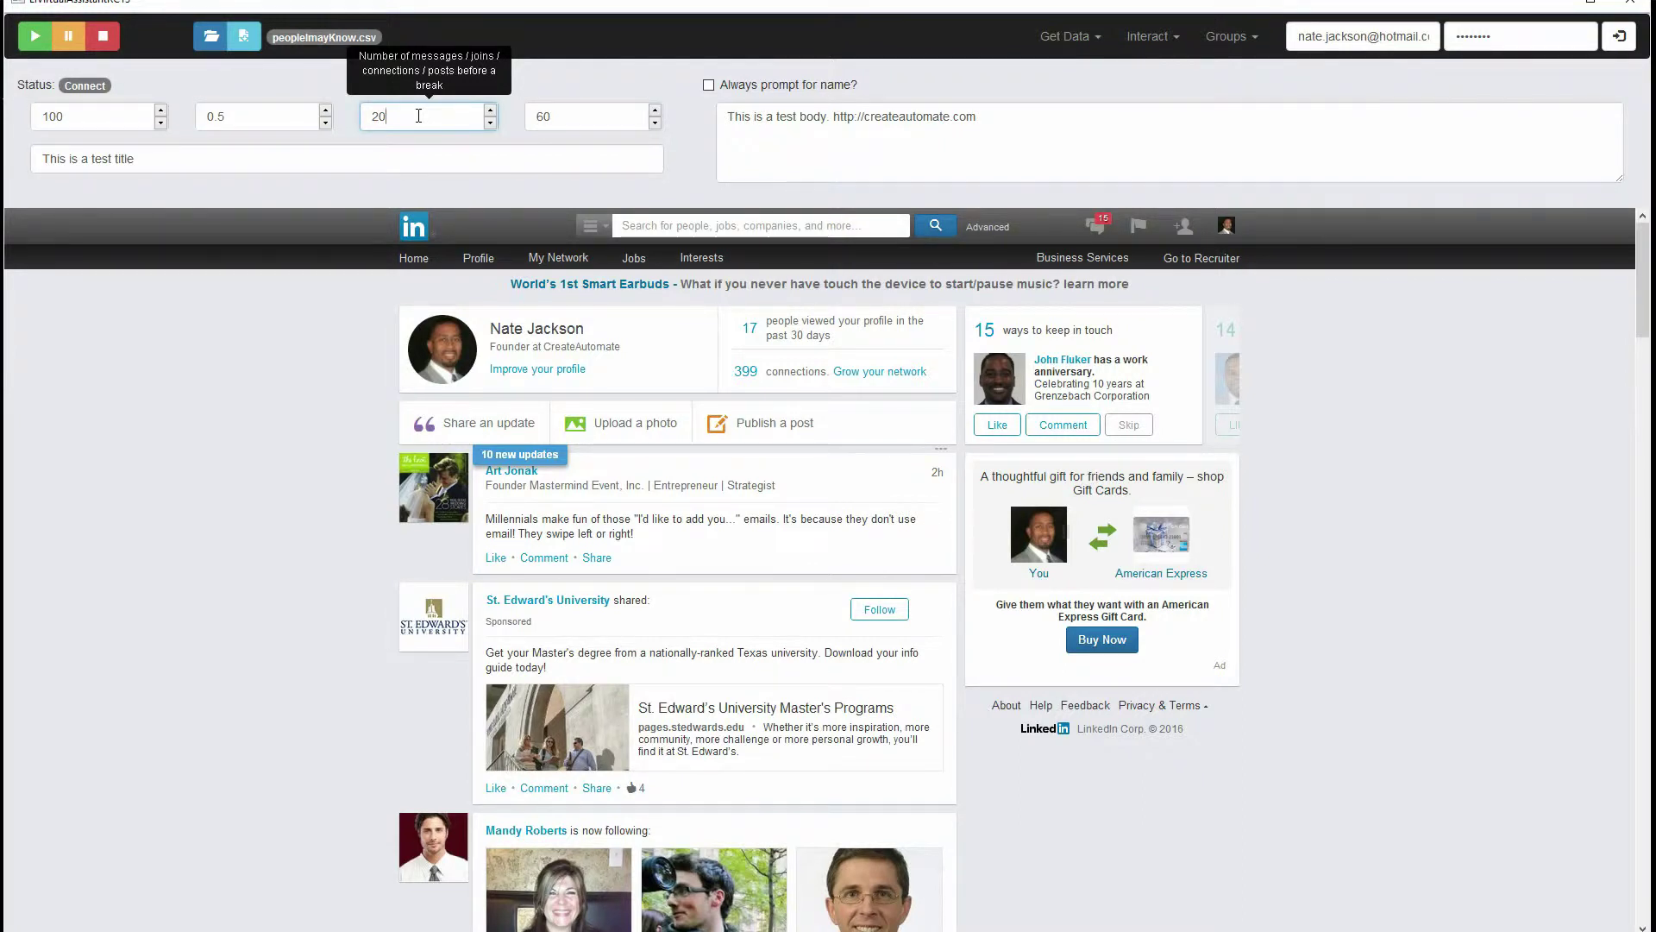
click(583, 122)
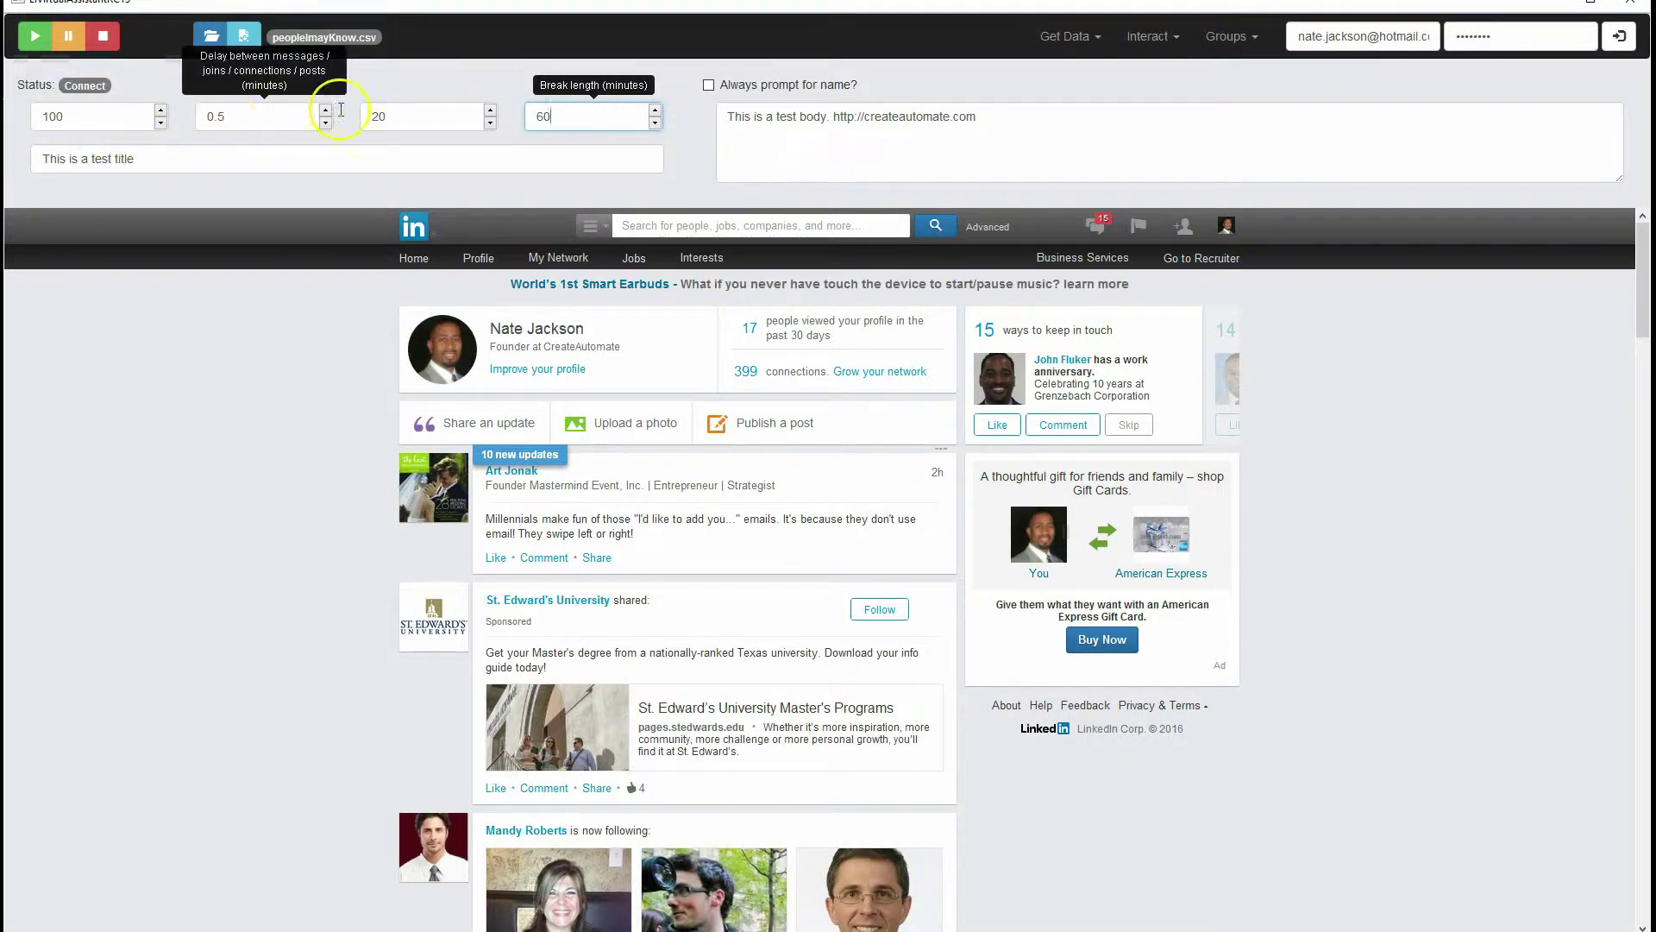
click(422, 125)
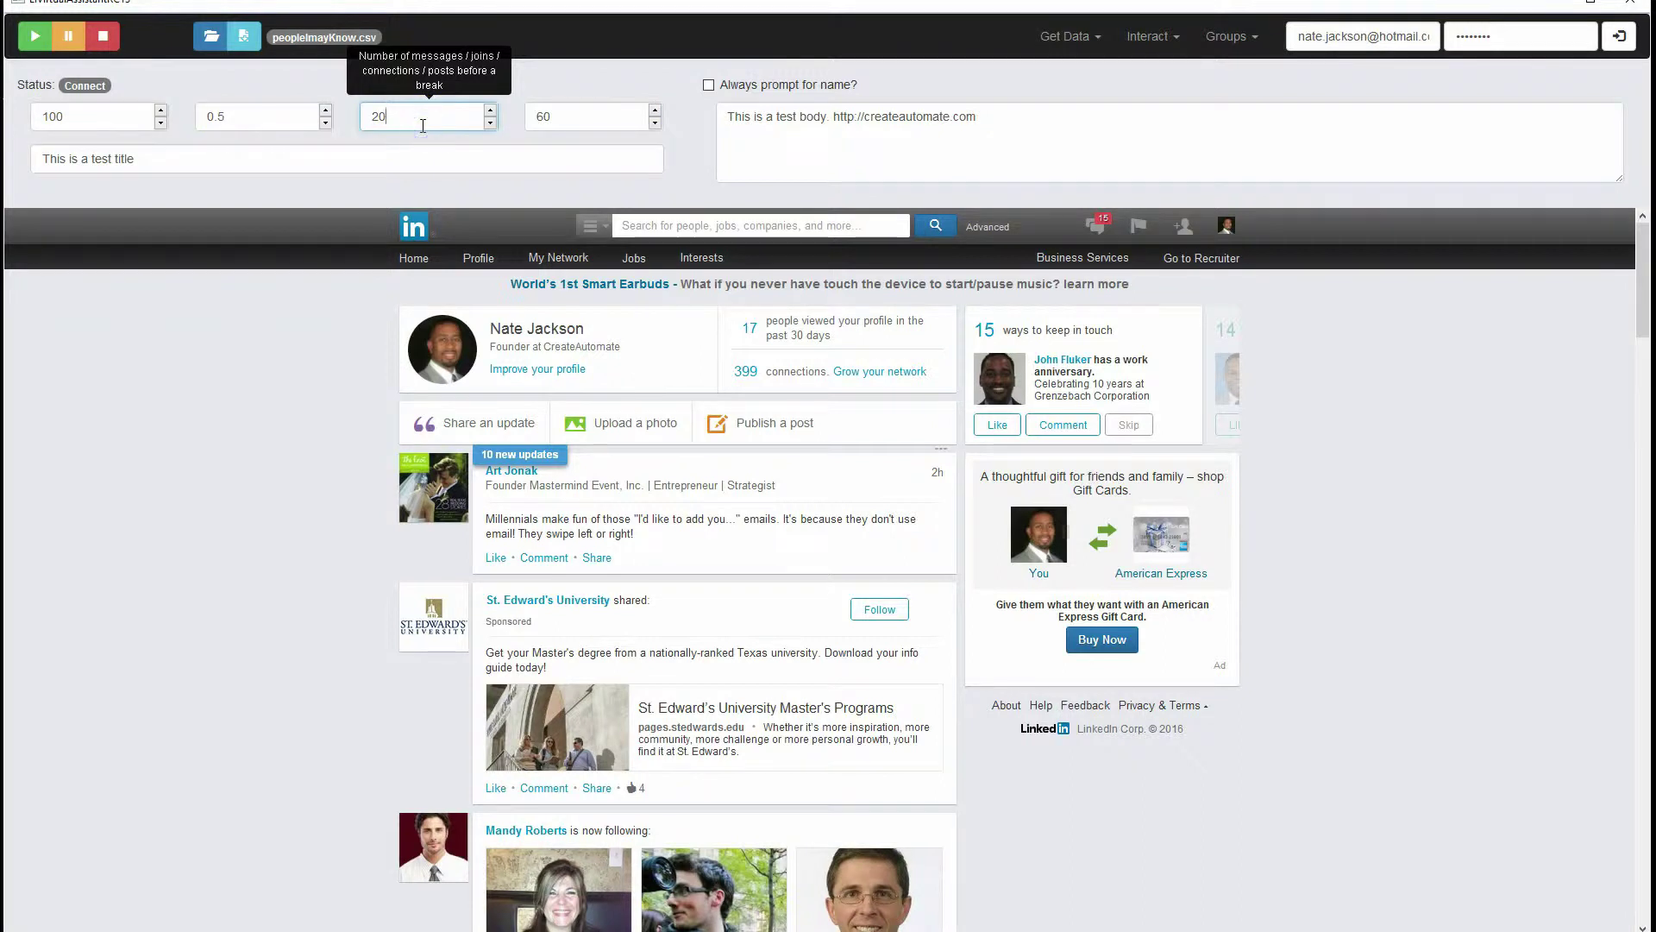
click(566, 118)
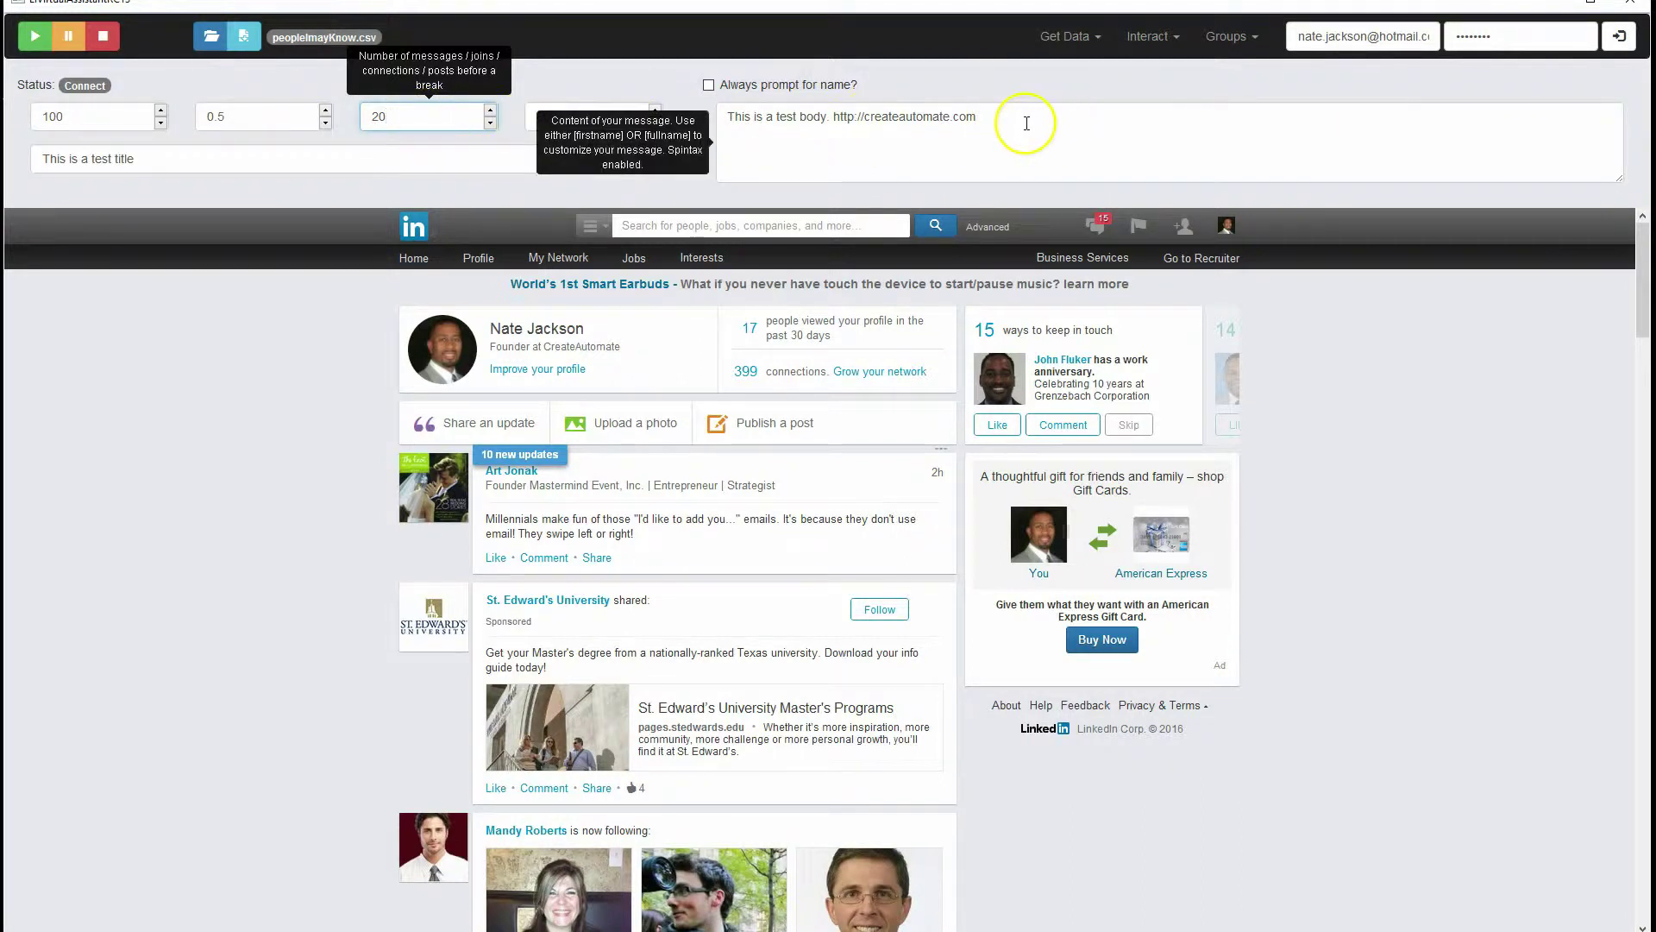
Step: Clear the sample message body and go to LinkedIn's People You May Know page via My Network
drag(1026, 124, 648, 121)
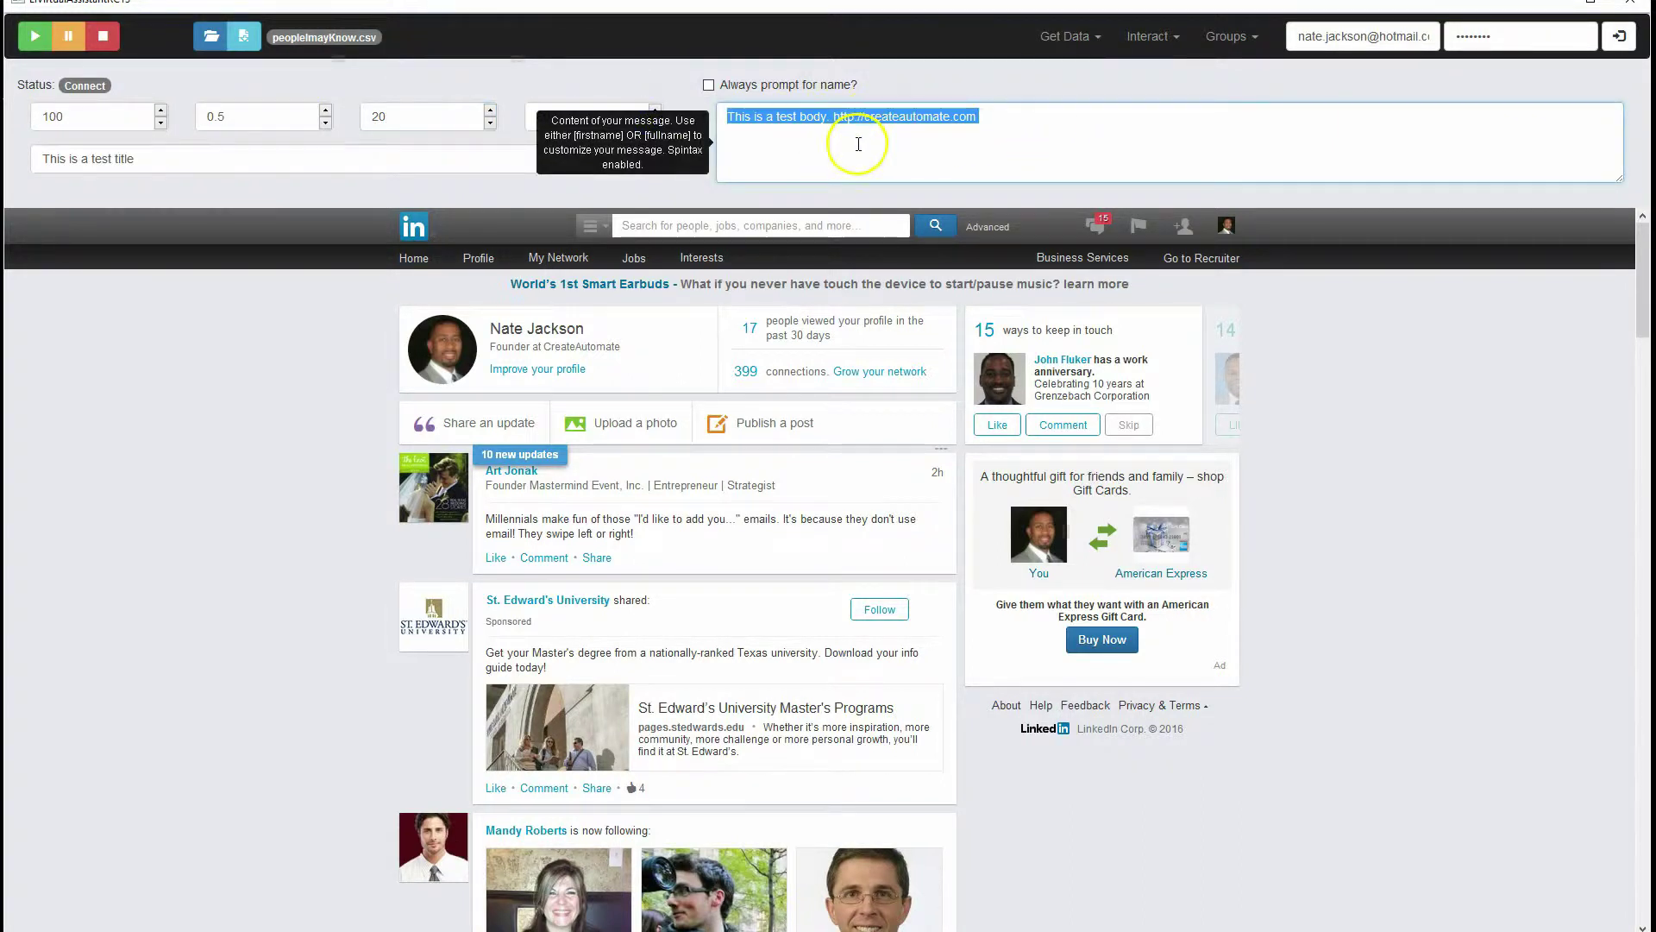
key(BackSpace)
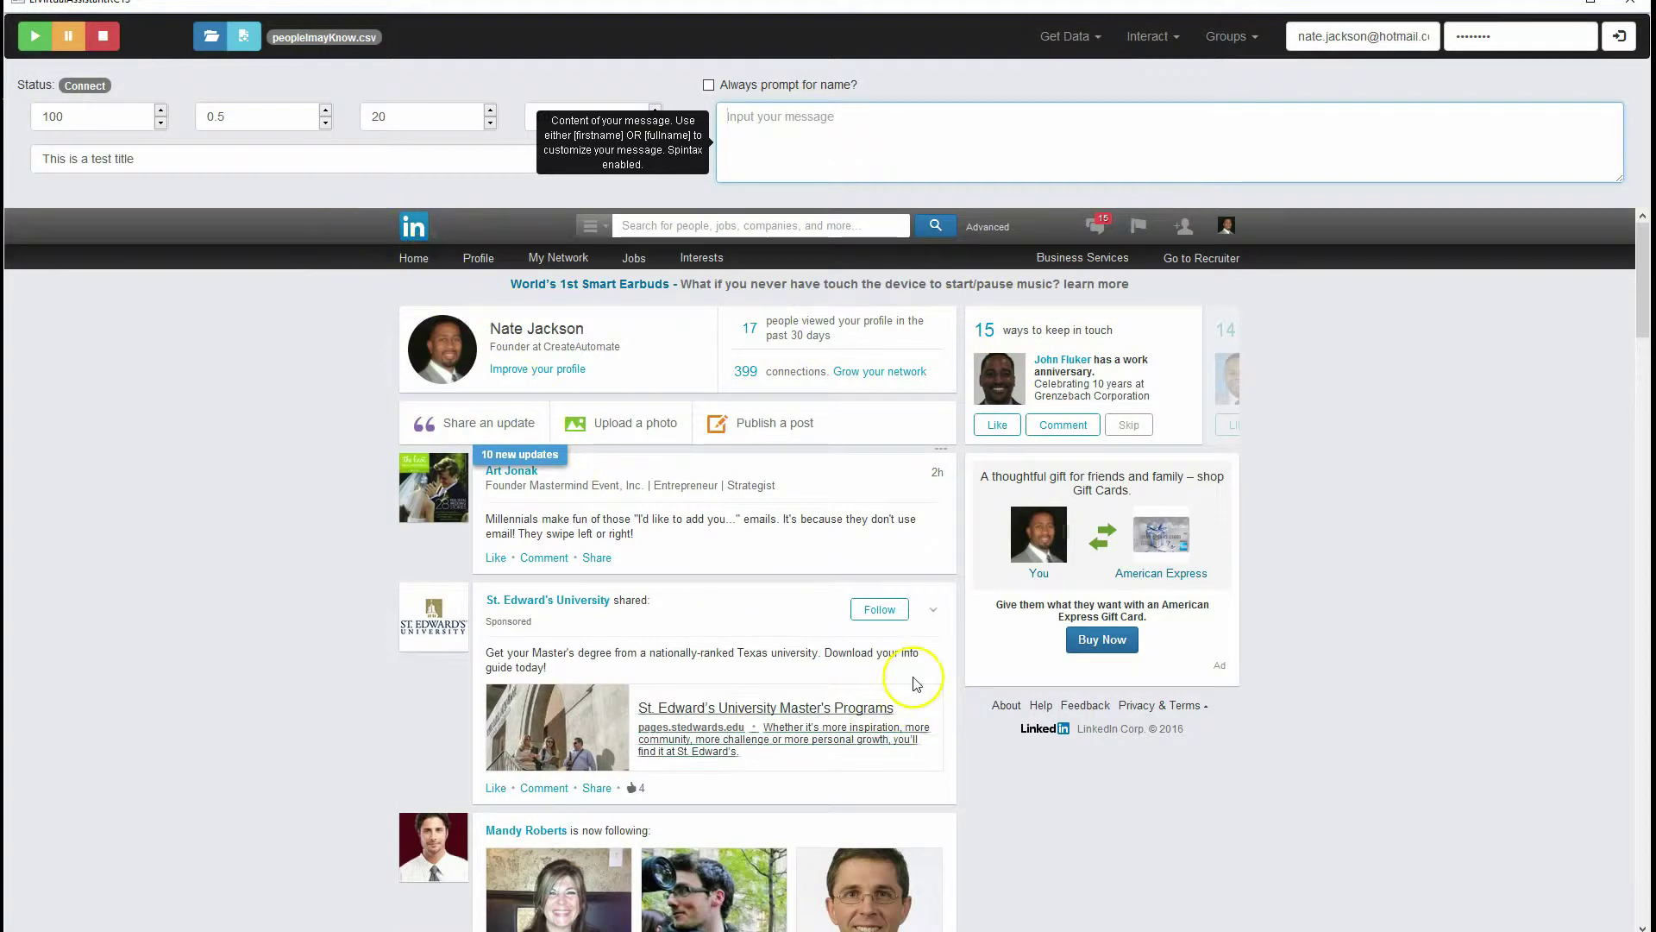
scroll(914, 673, down, 7)
scroll(914, 670, up, 7)
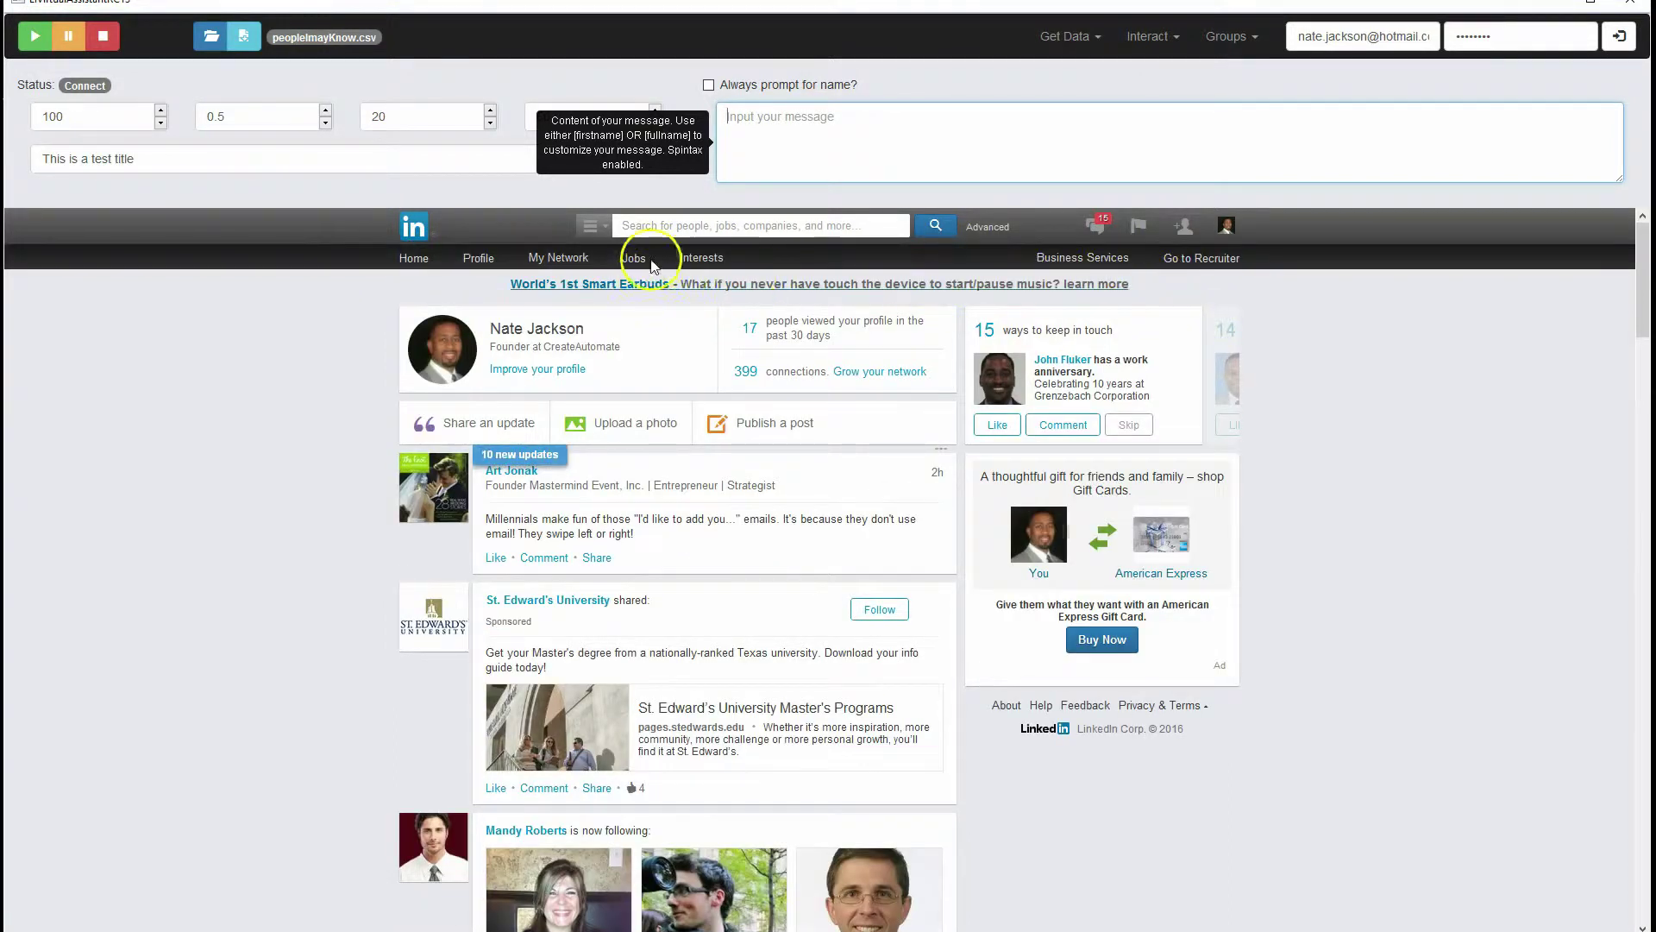
mouse_move(580, 263)
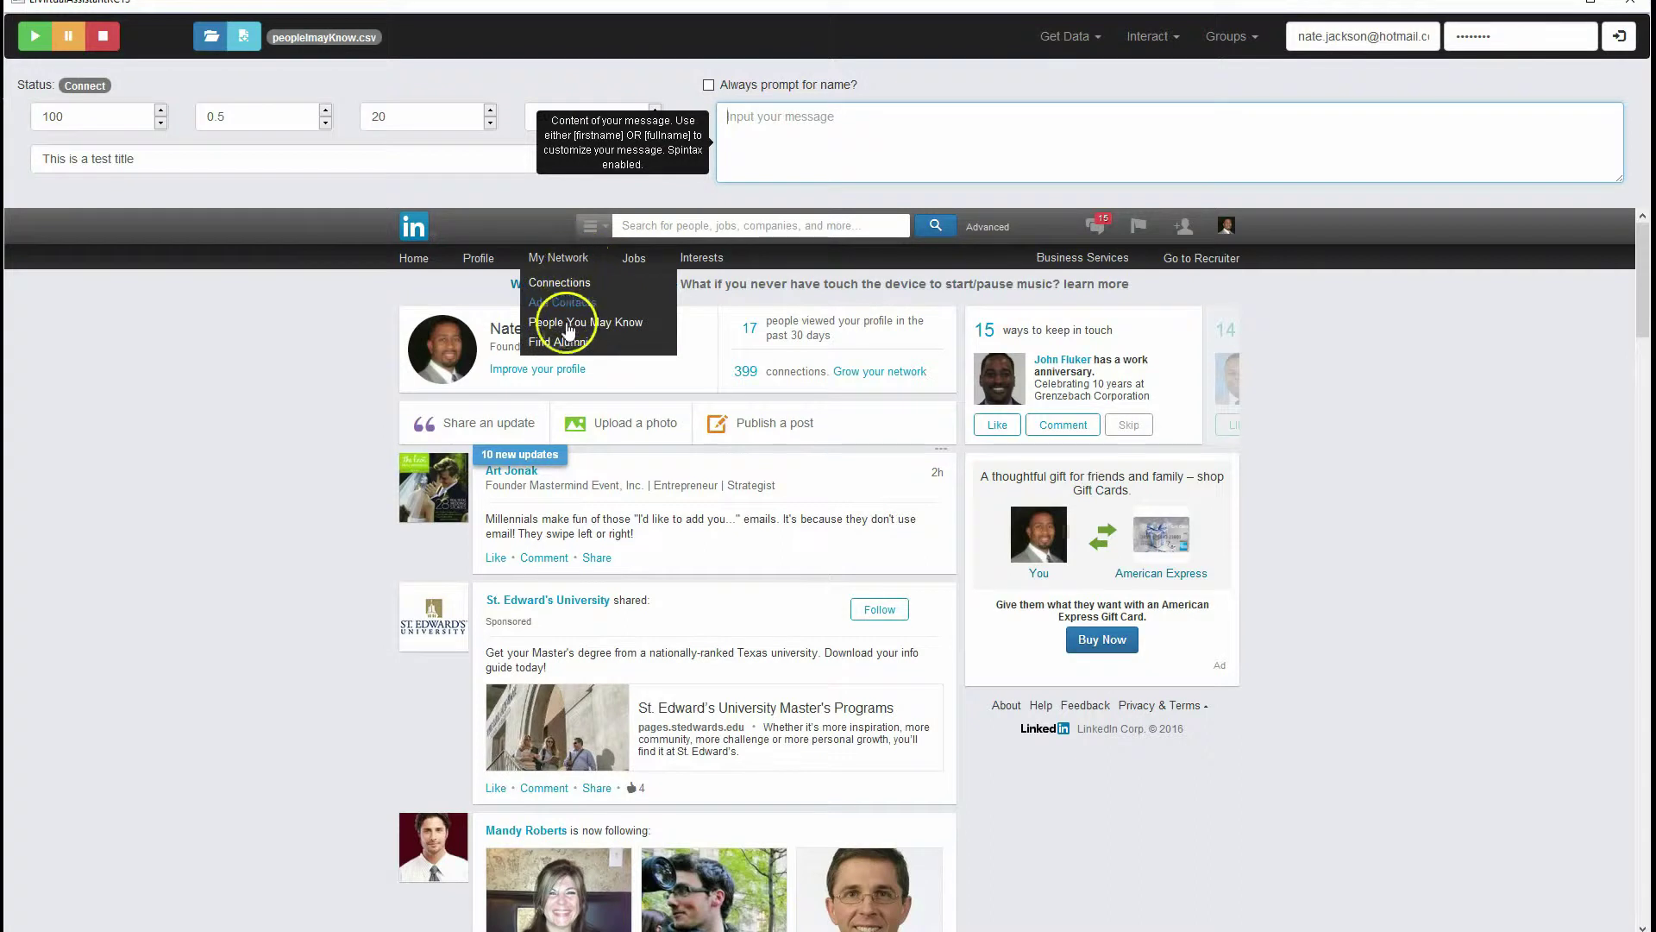
click(566, 325)
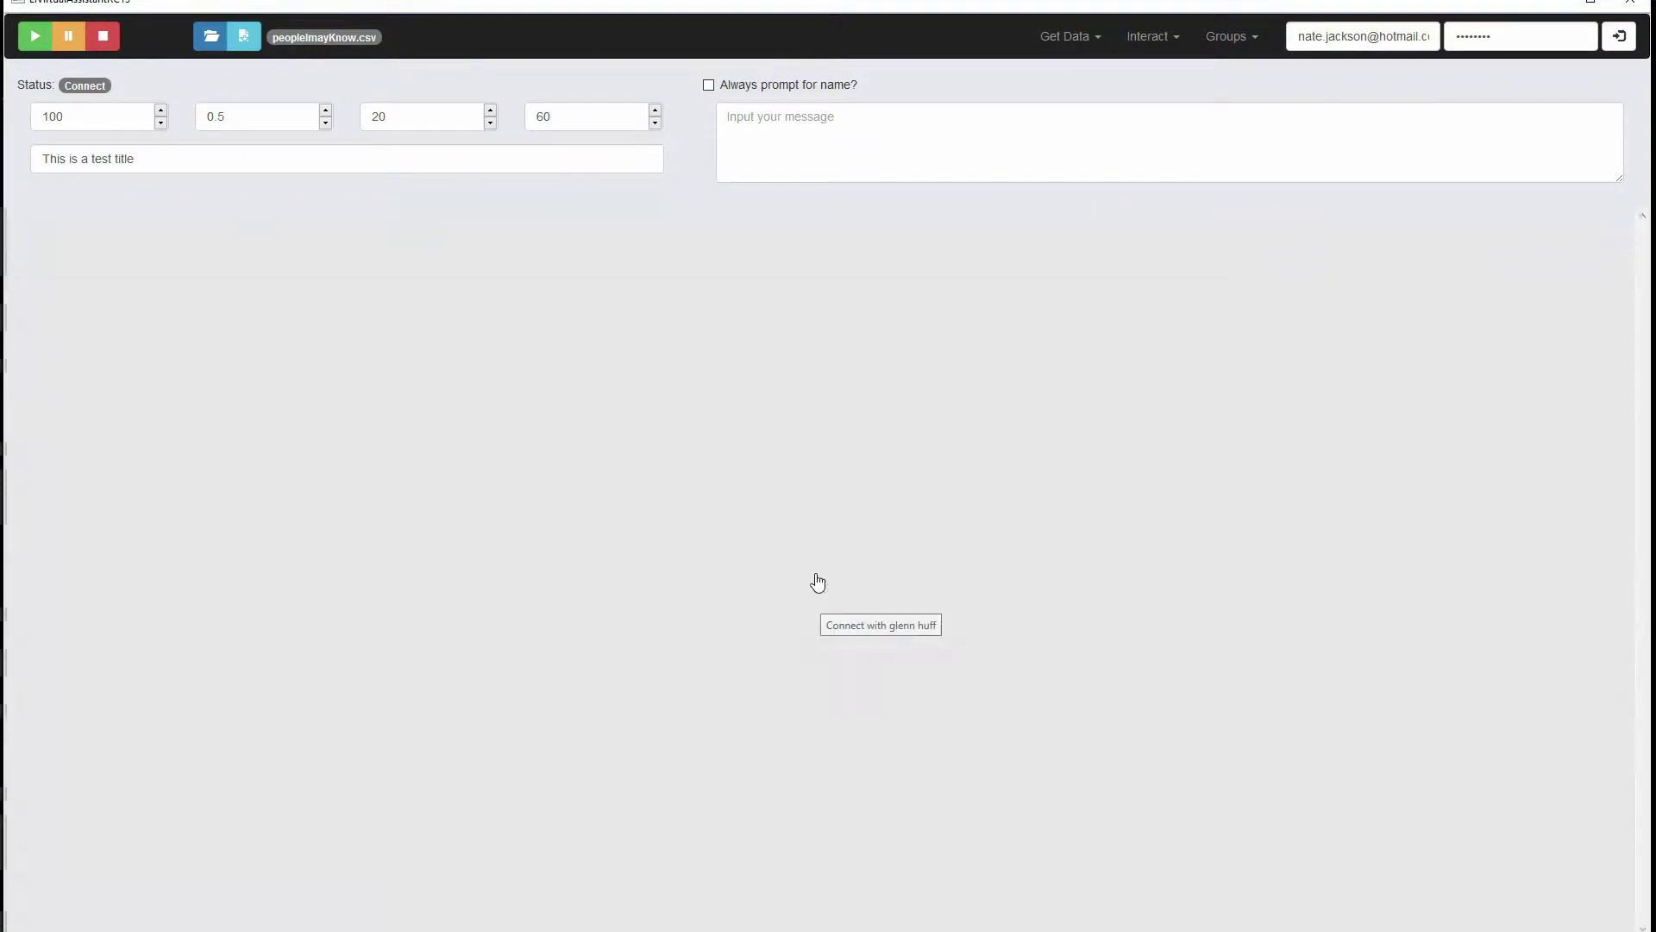
Step: Start a Connect invitation to a suggested person and select its default personal note
click(628, 483)
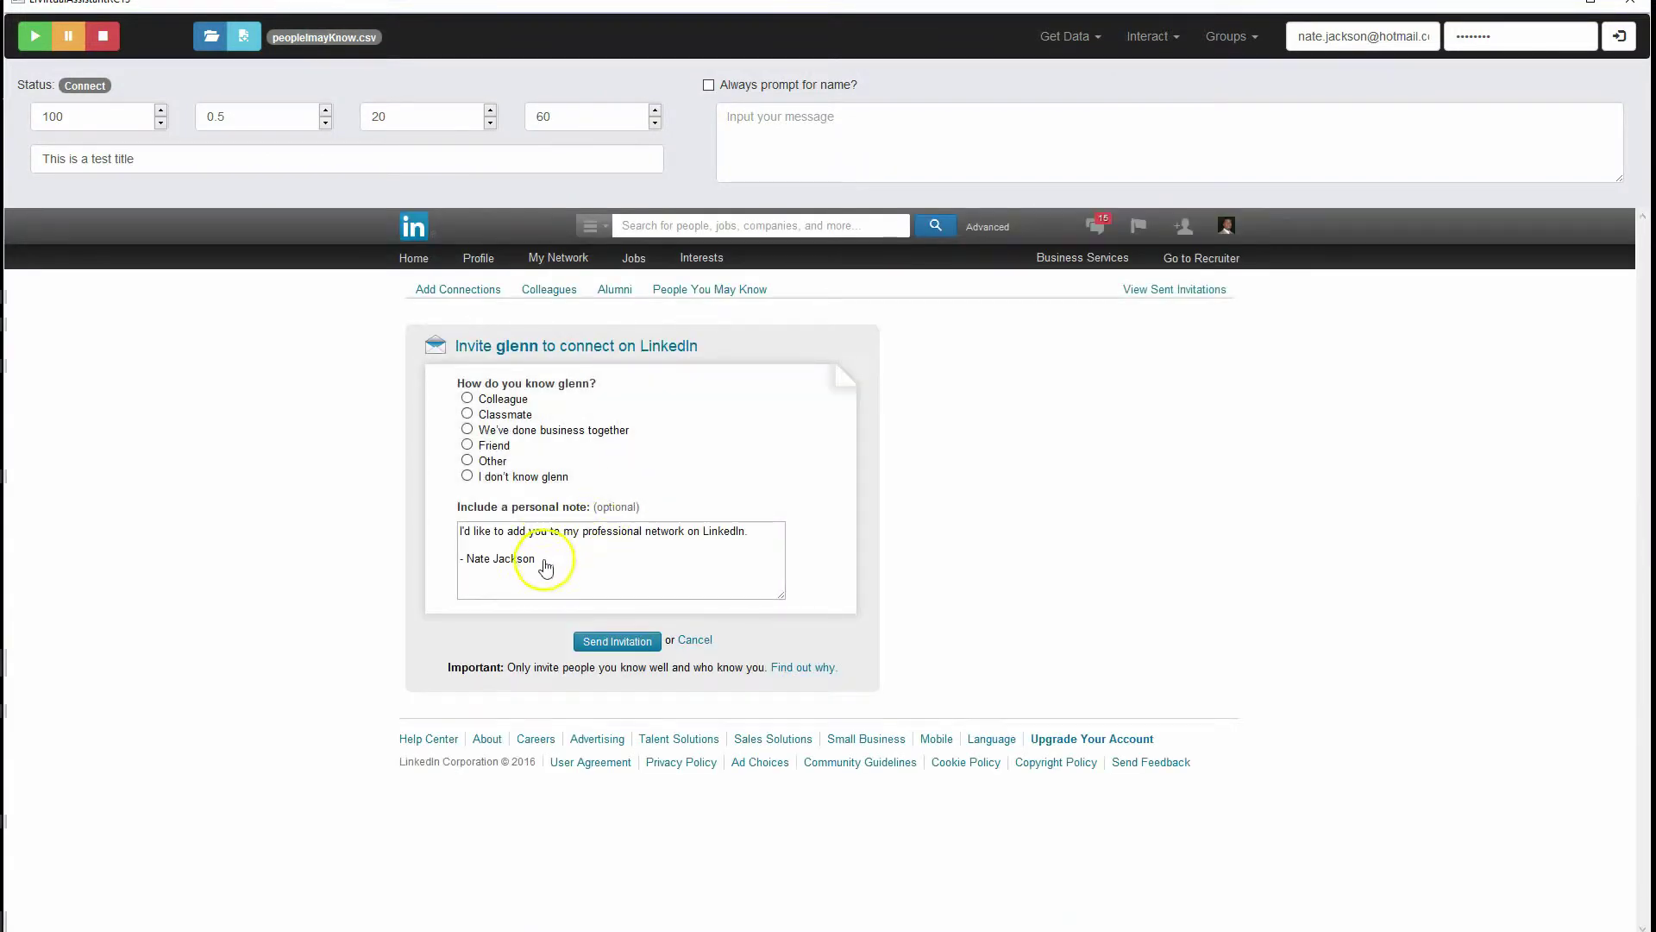
drag(548, 560, 443, 524)
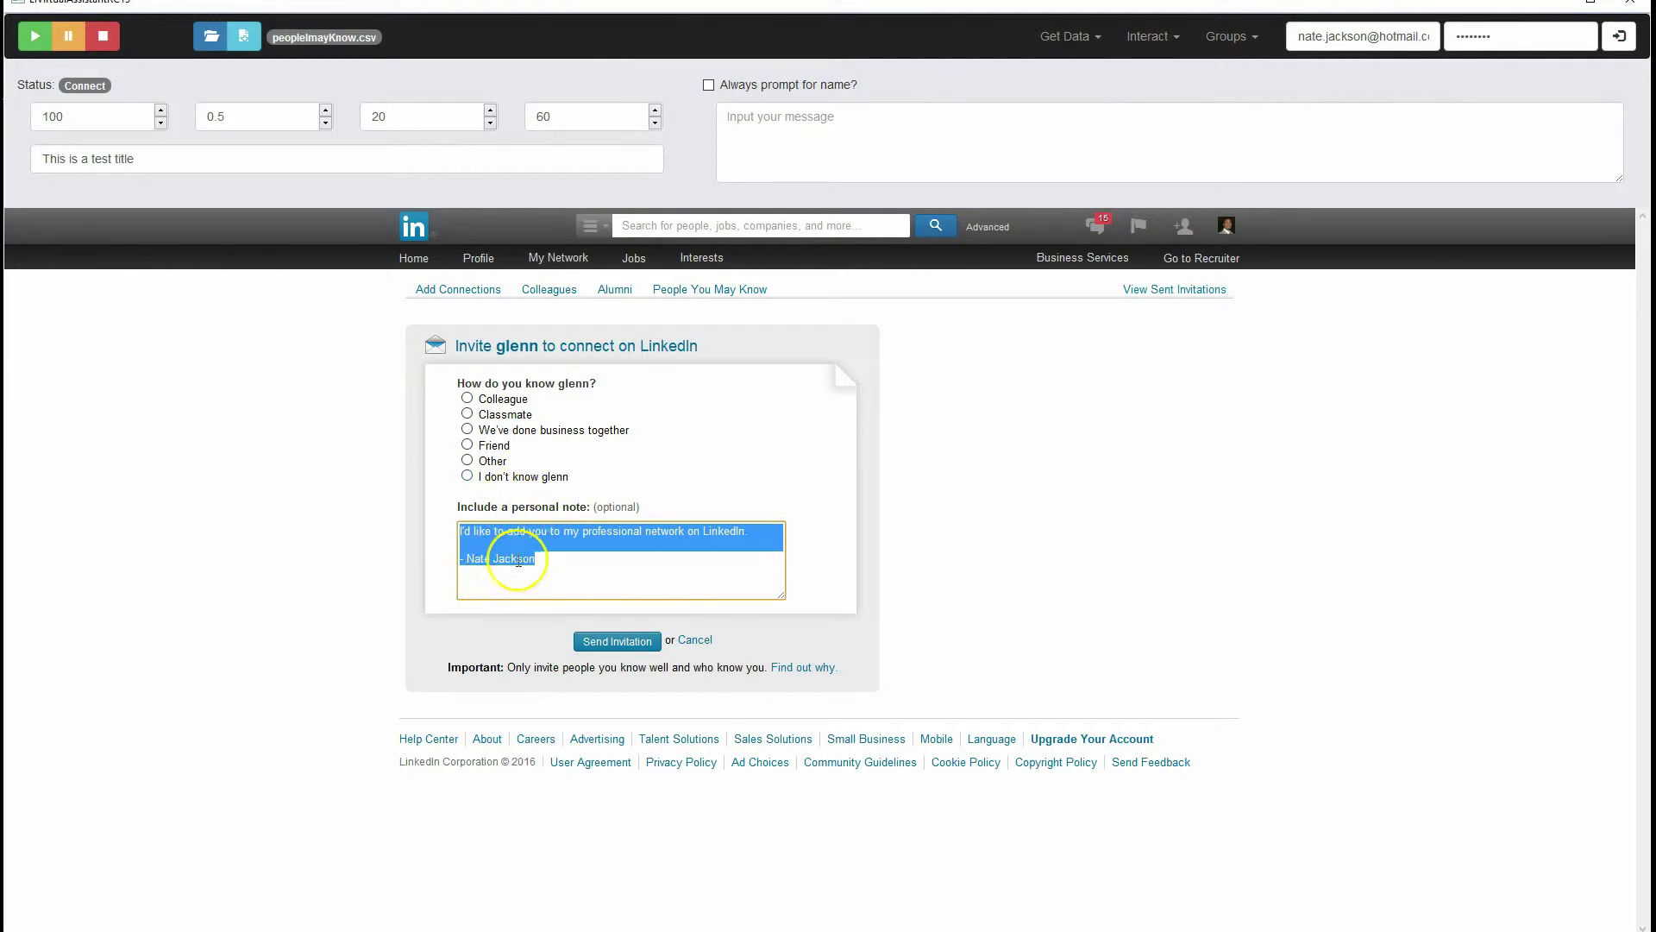
click(781, 122)
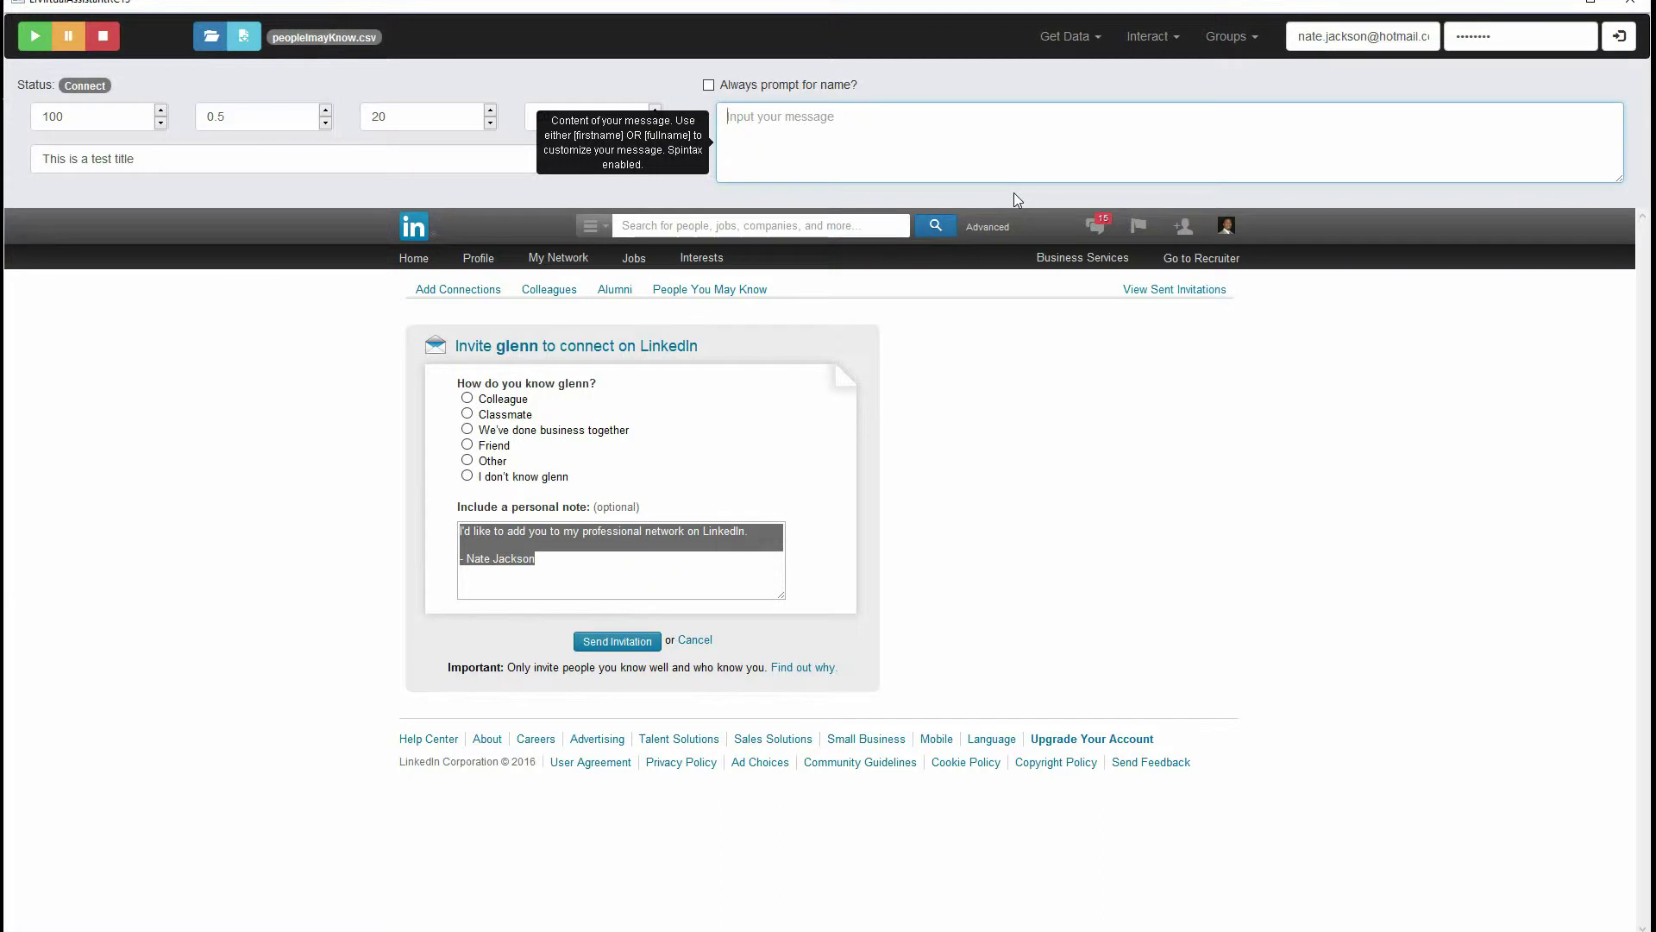
Step: Enter '[firstname] [fullname]' as the connection message body
text([firstname] [)
text(fullname])
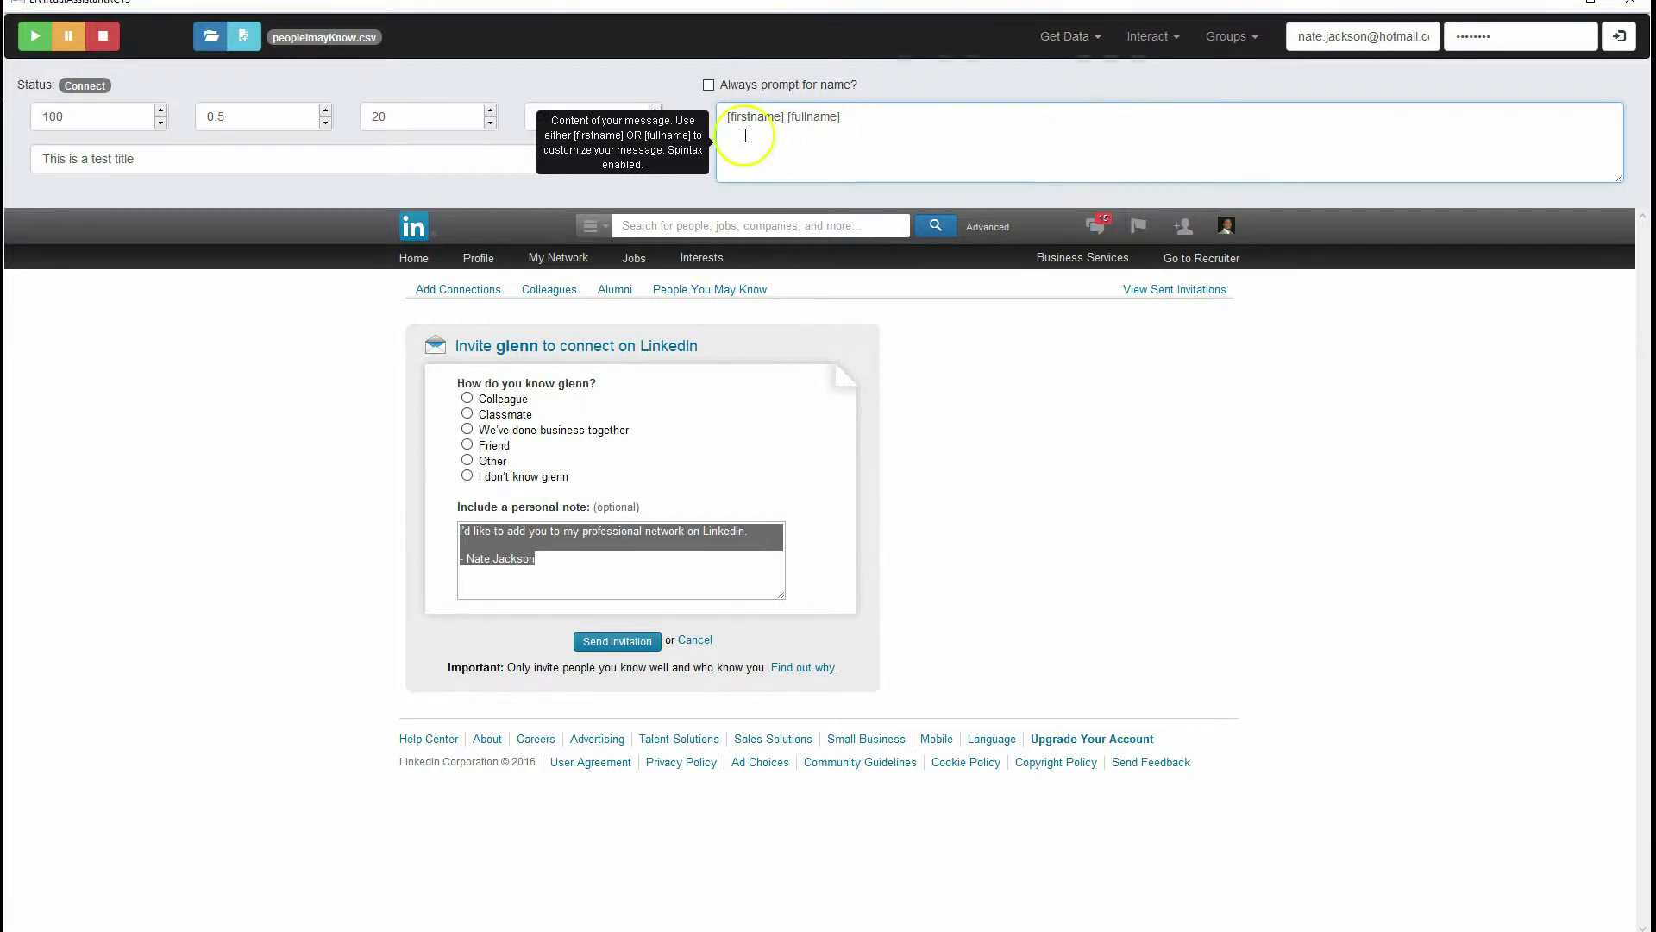
Step: Tick the 'Always prompt for name?' checkbox above the message box
click(726, 117)
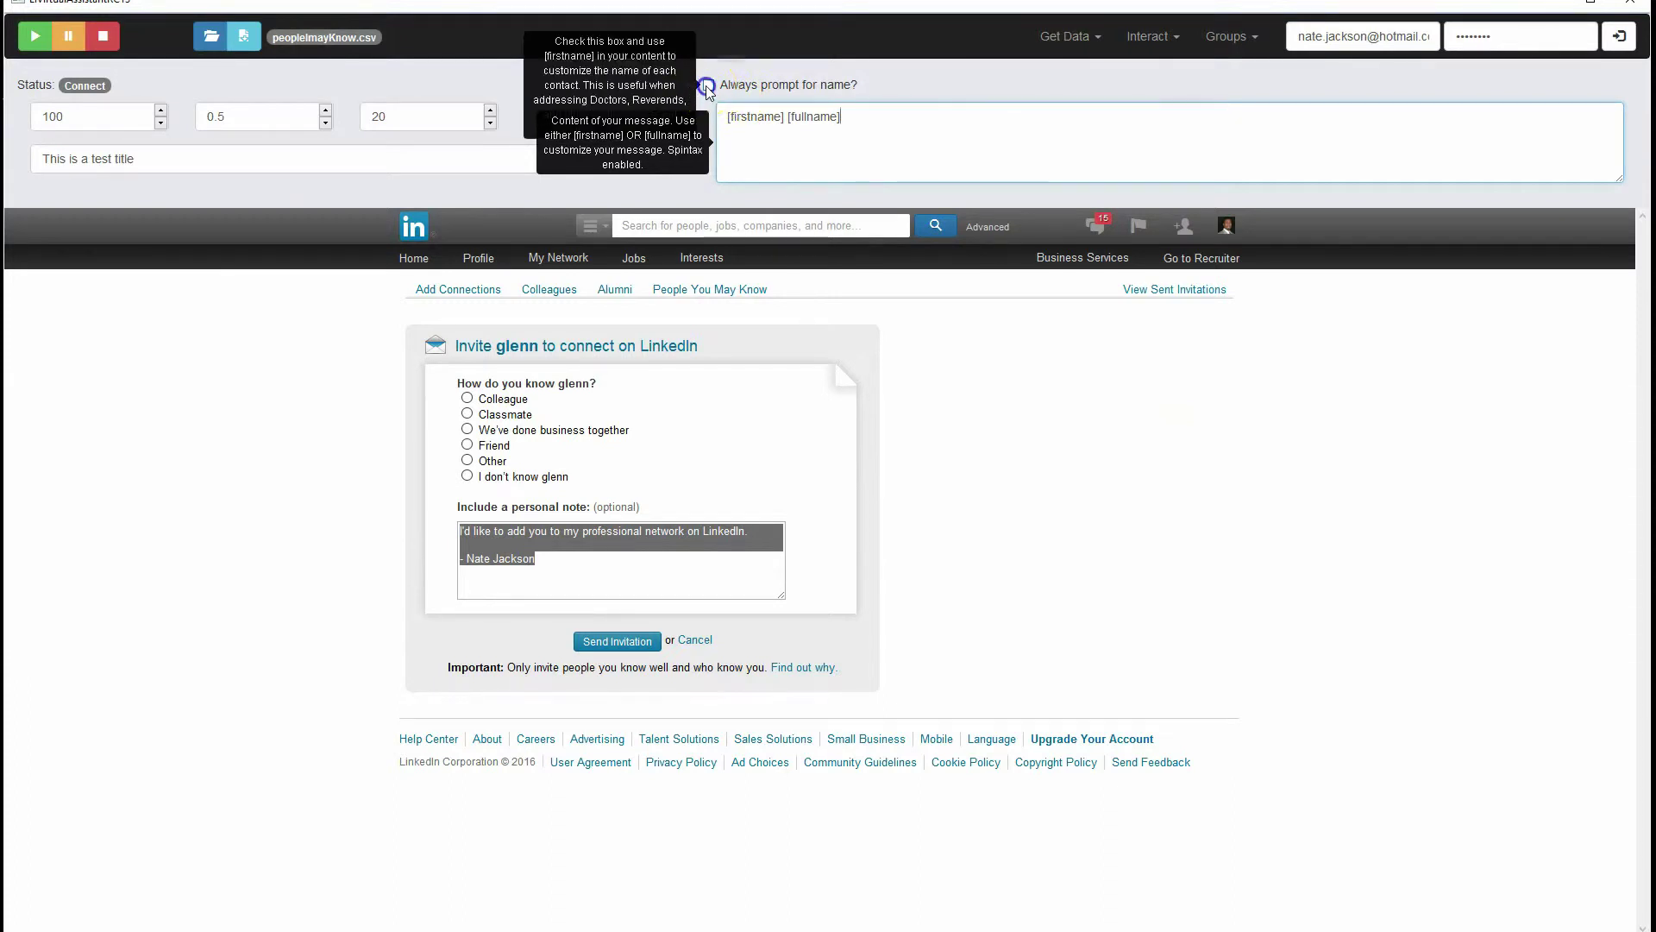
click(706, 85)
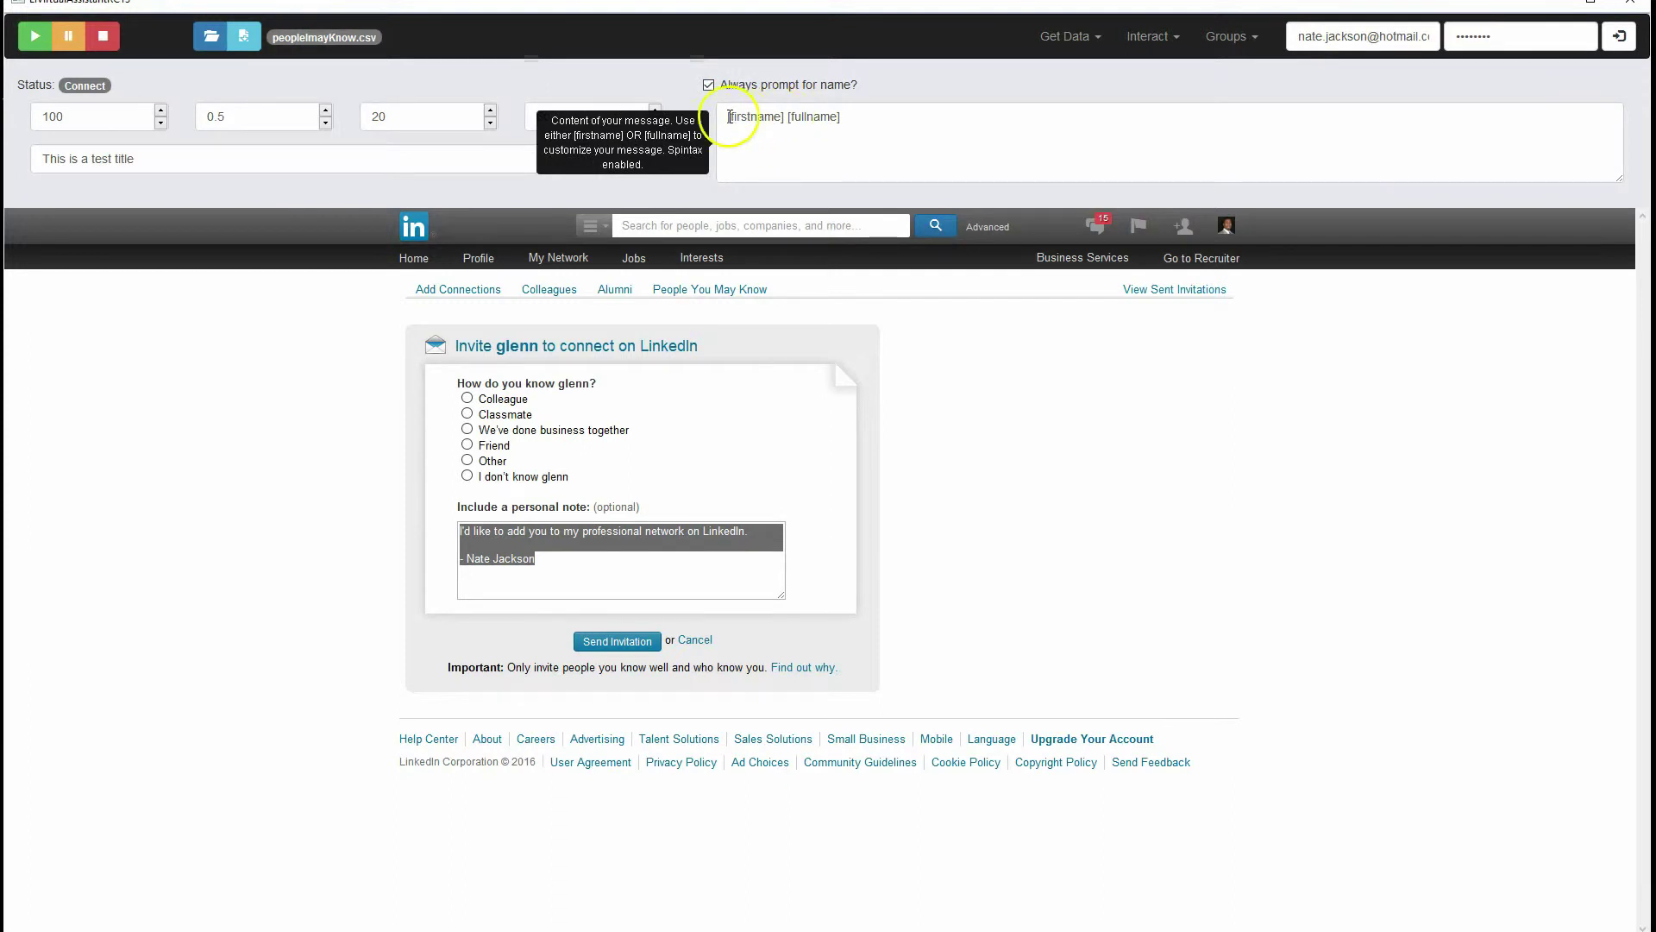
Step: Clear the placeholder message, untick 'Always prompt for name?', and press Start to send invitations
drag(865, 116, 715, 116)
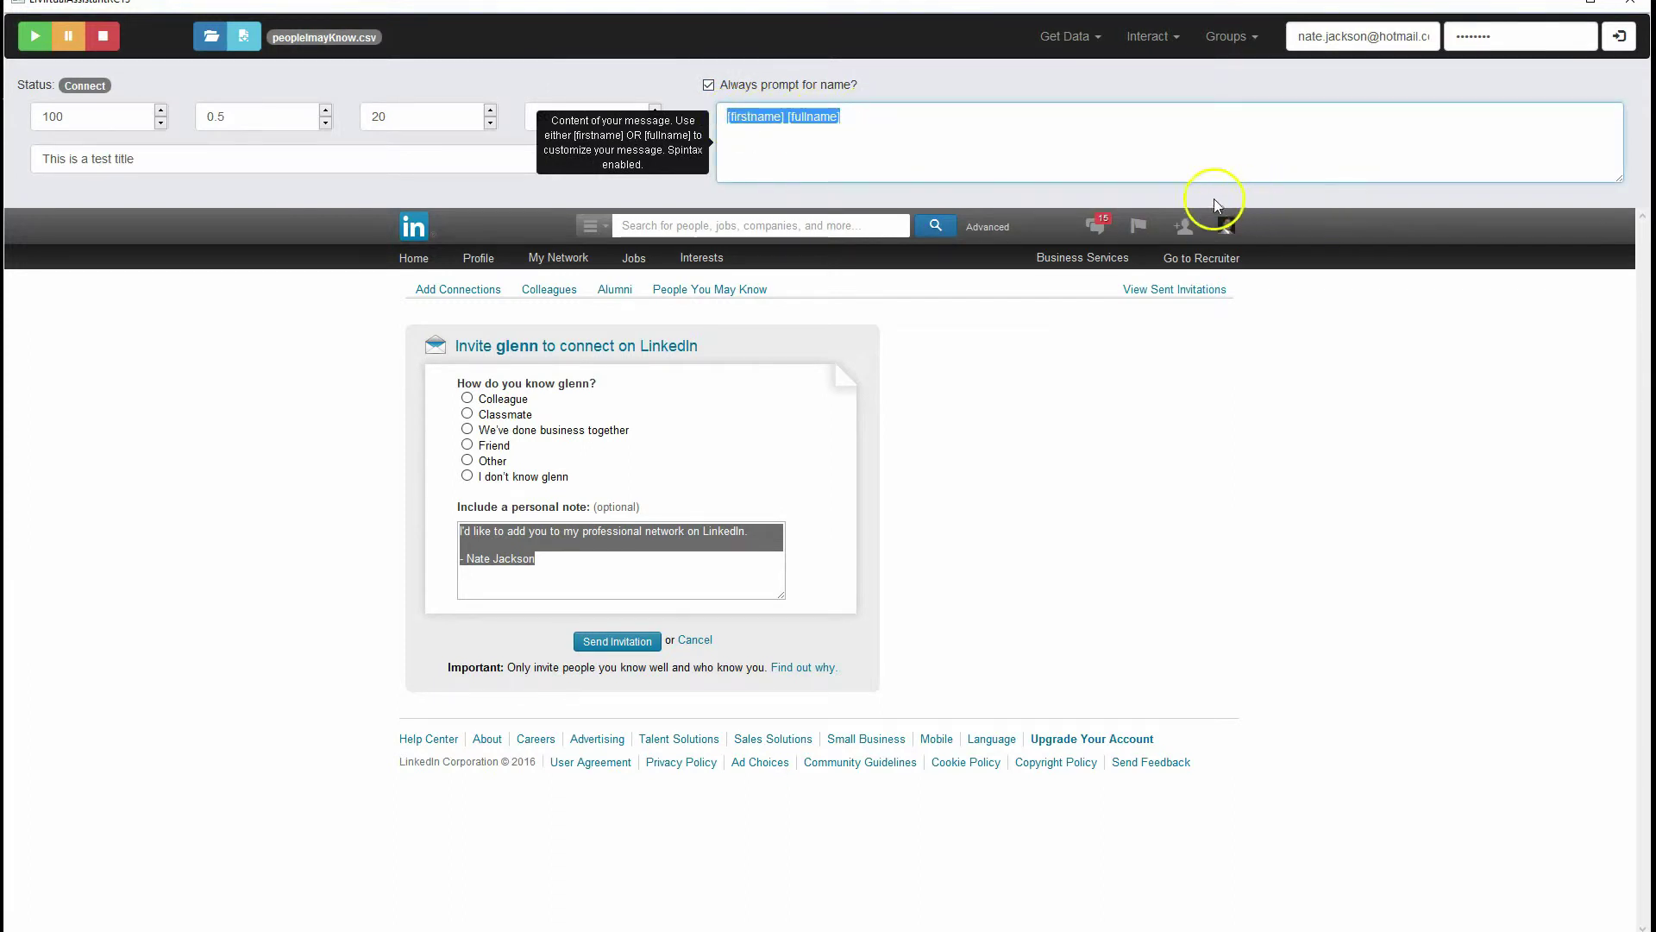
key(BackSpace)
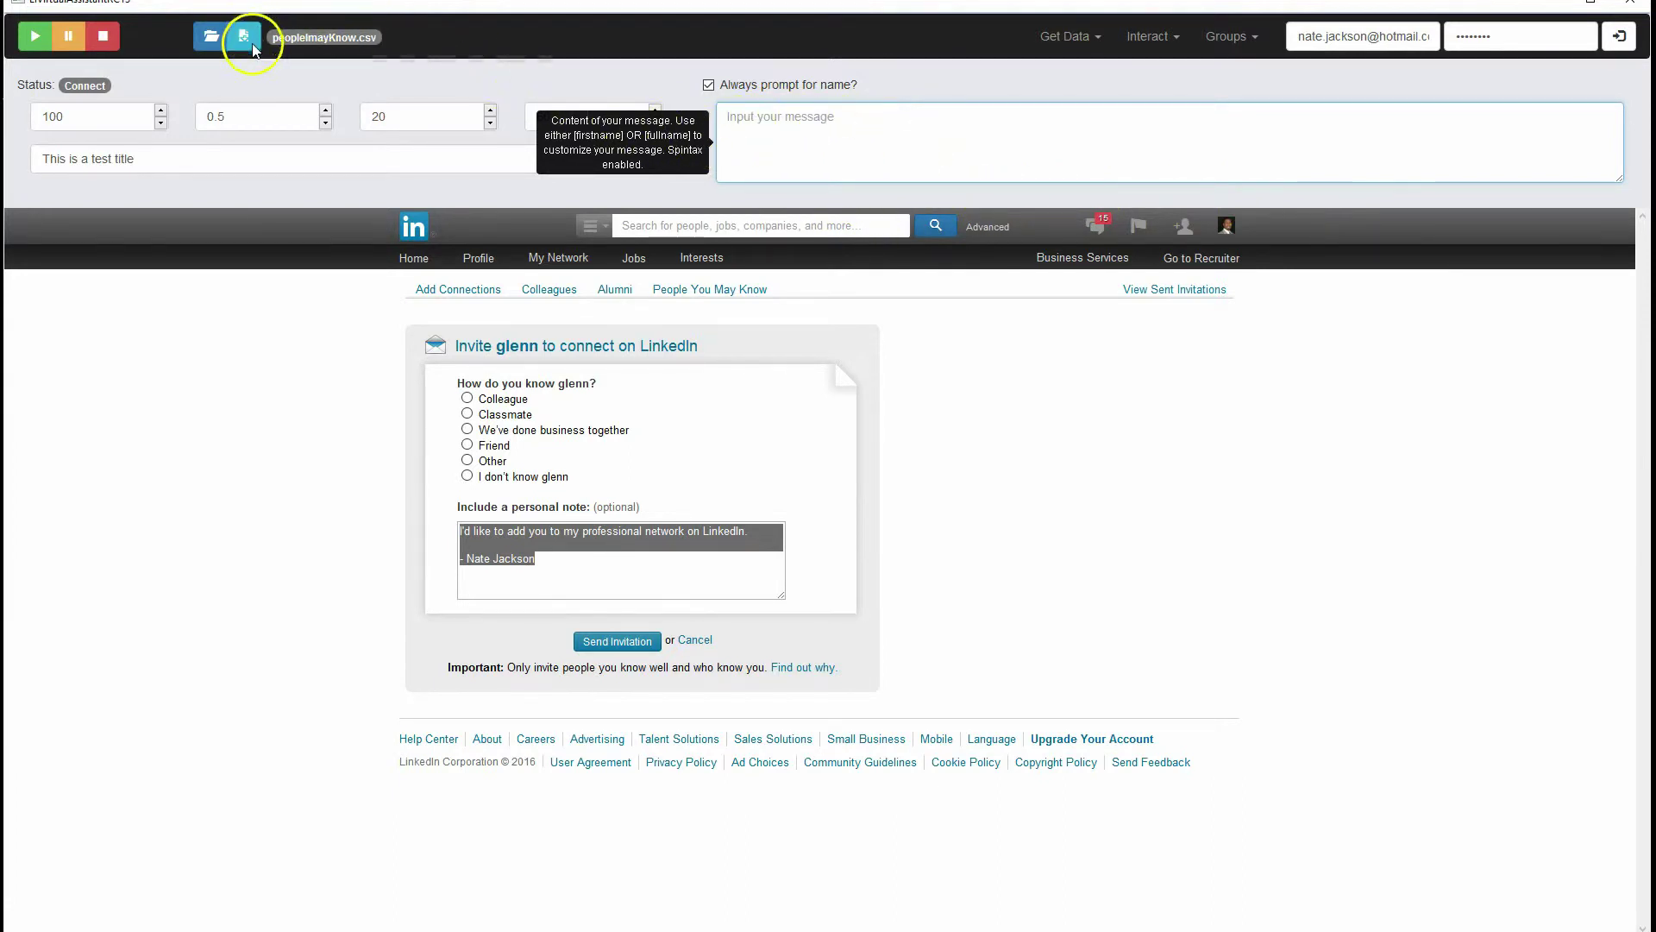
click(709, 85)
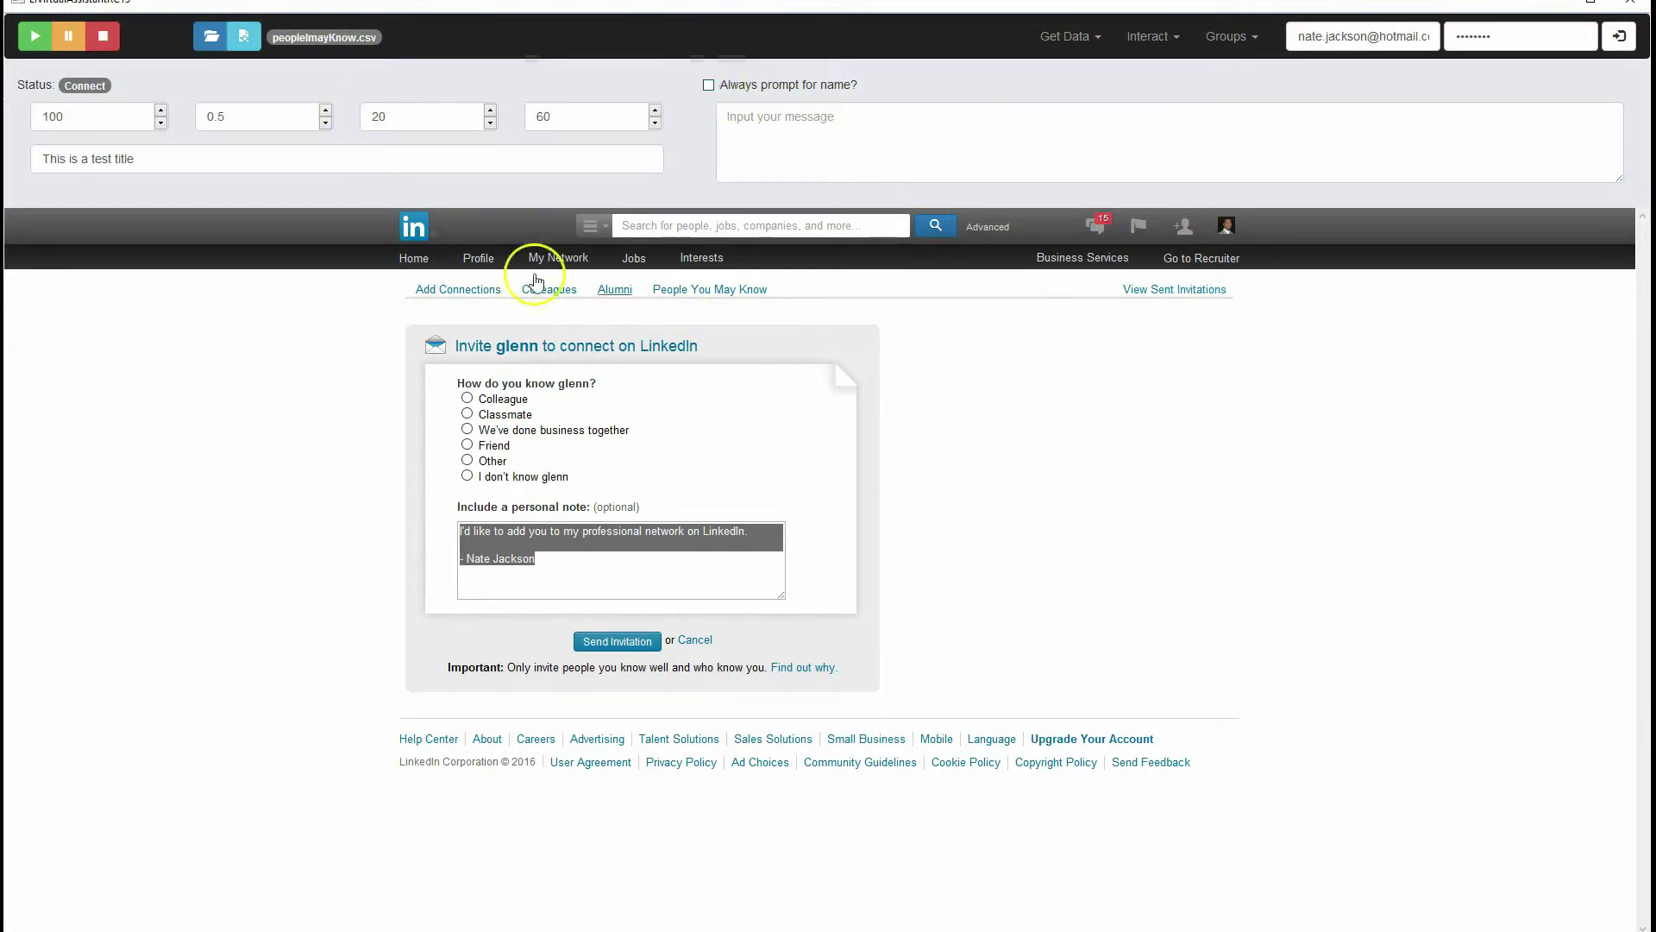
click(36, 47)
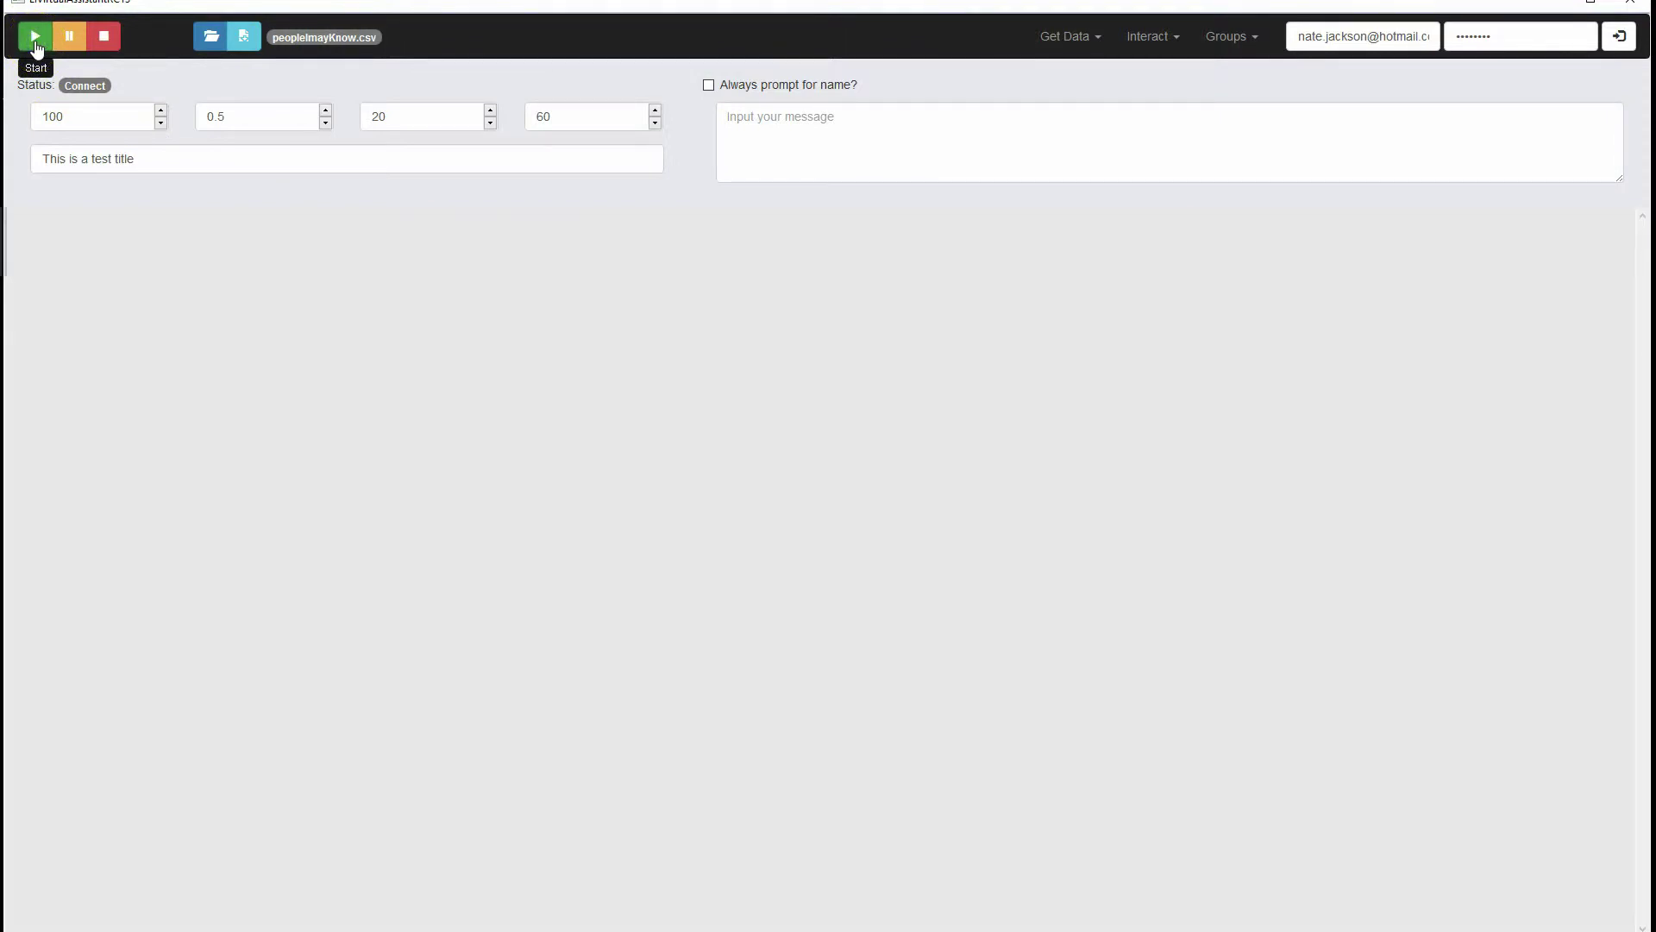
click(145, 82)
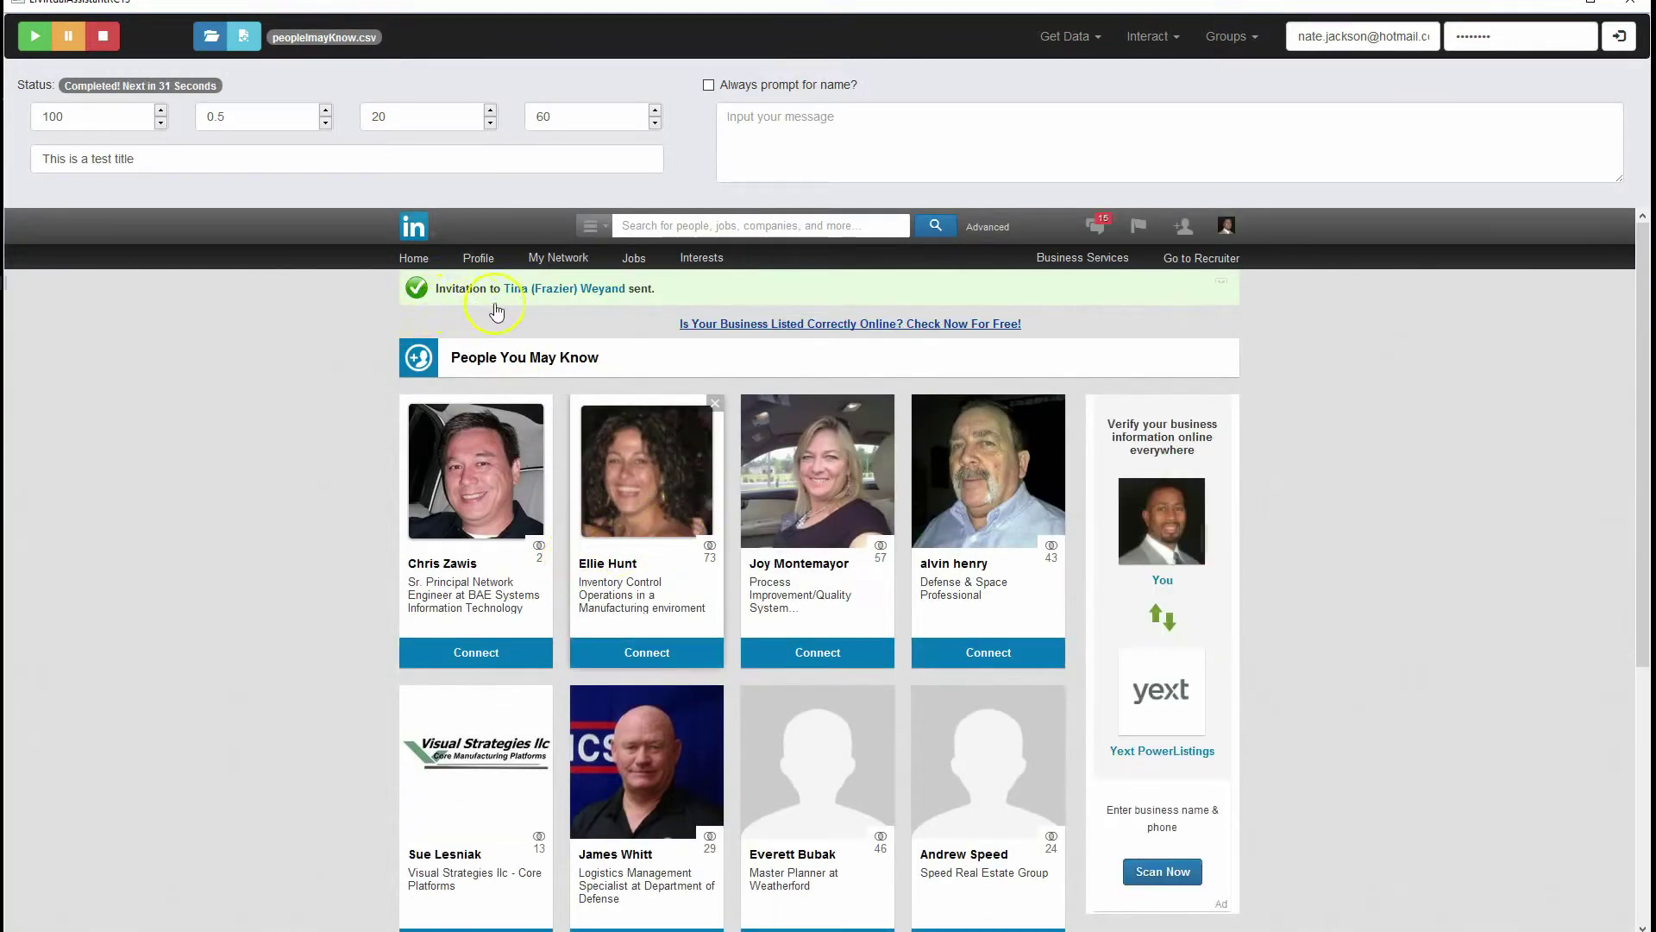
Step: Write the message 'Hi [firstname]. Please accept my connection request.' and correct the typos
click(952, 124)
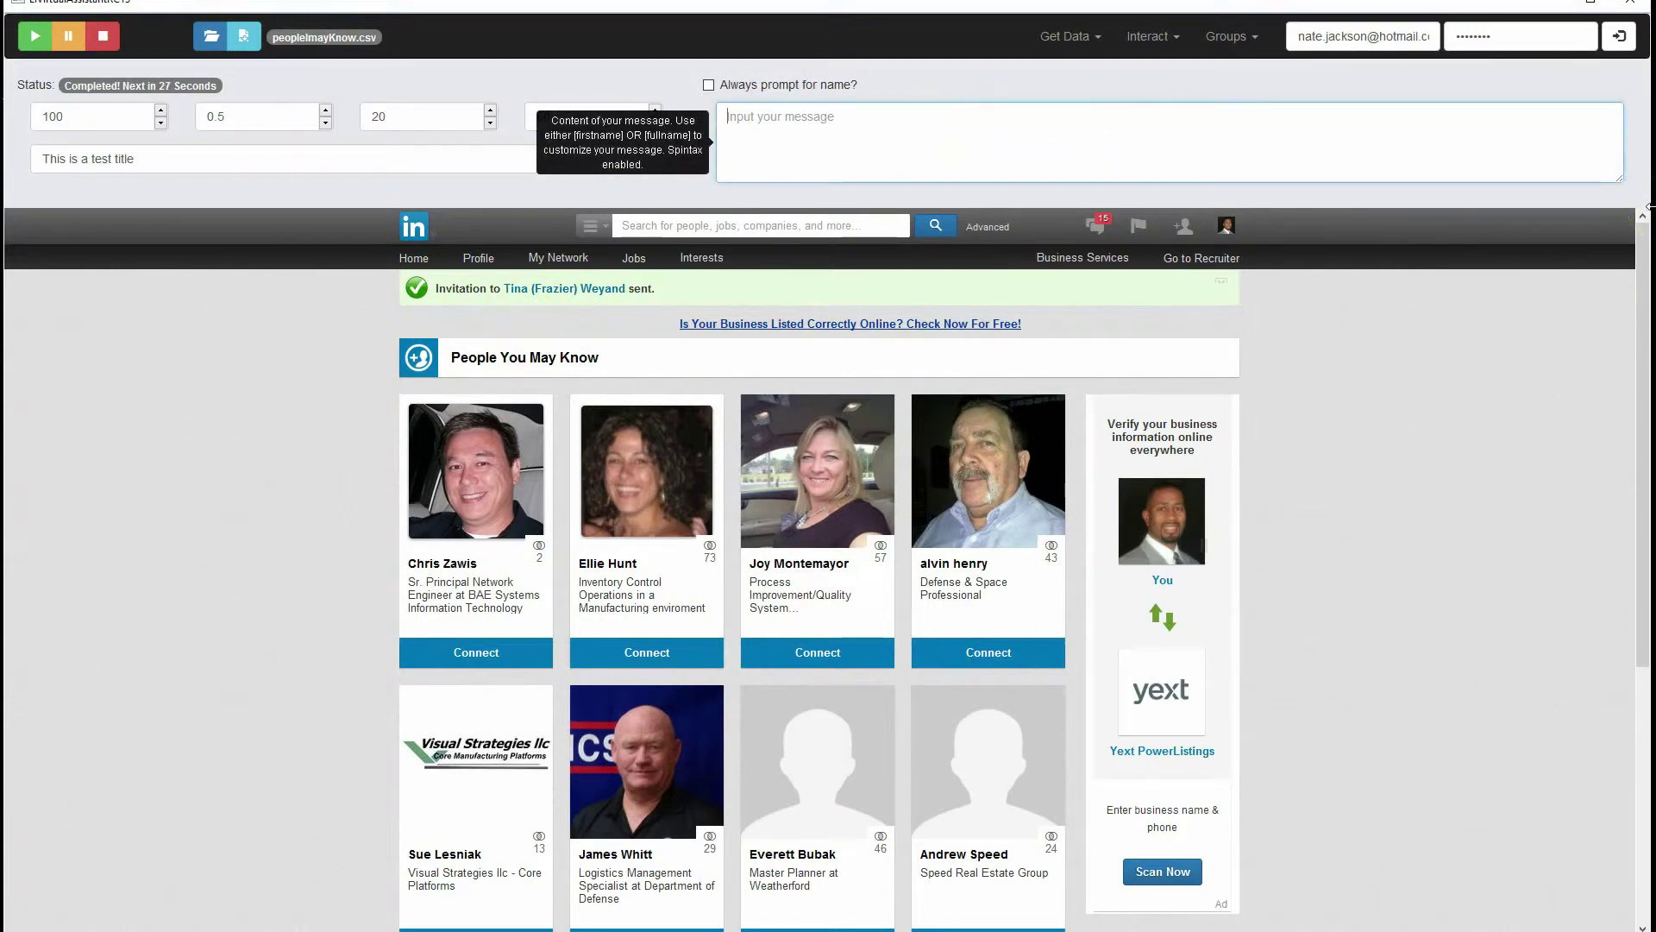
text(Hi [firstname)
text(]. Please as)
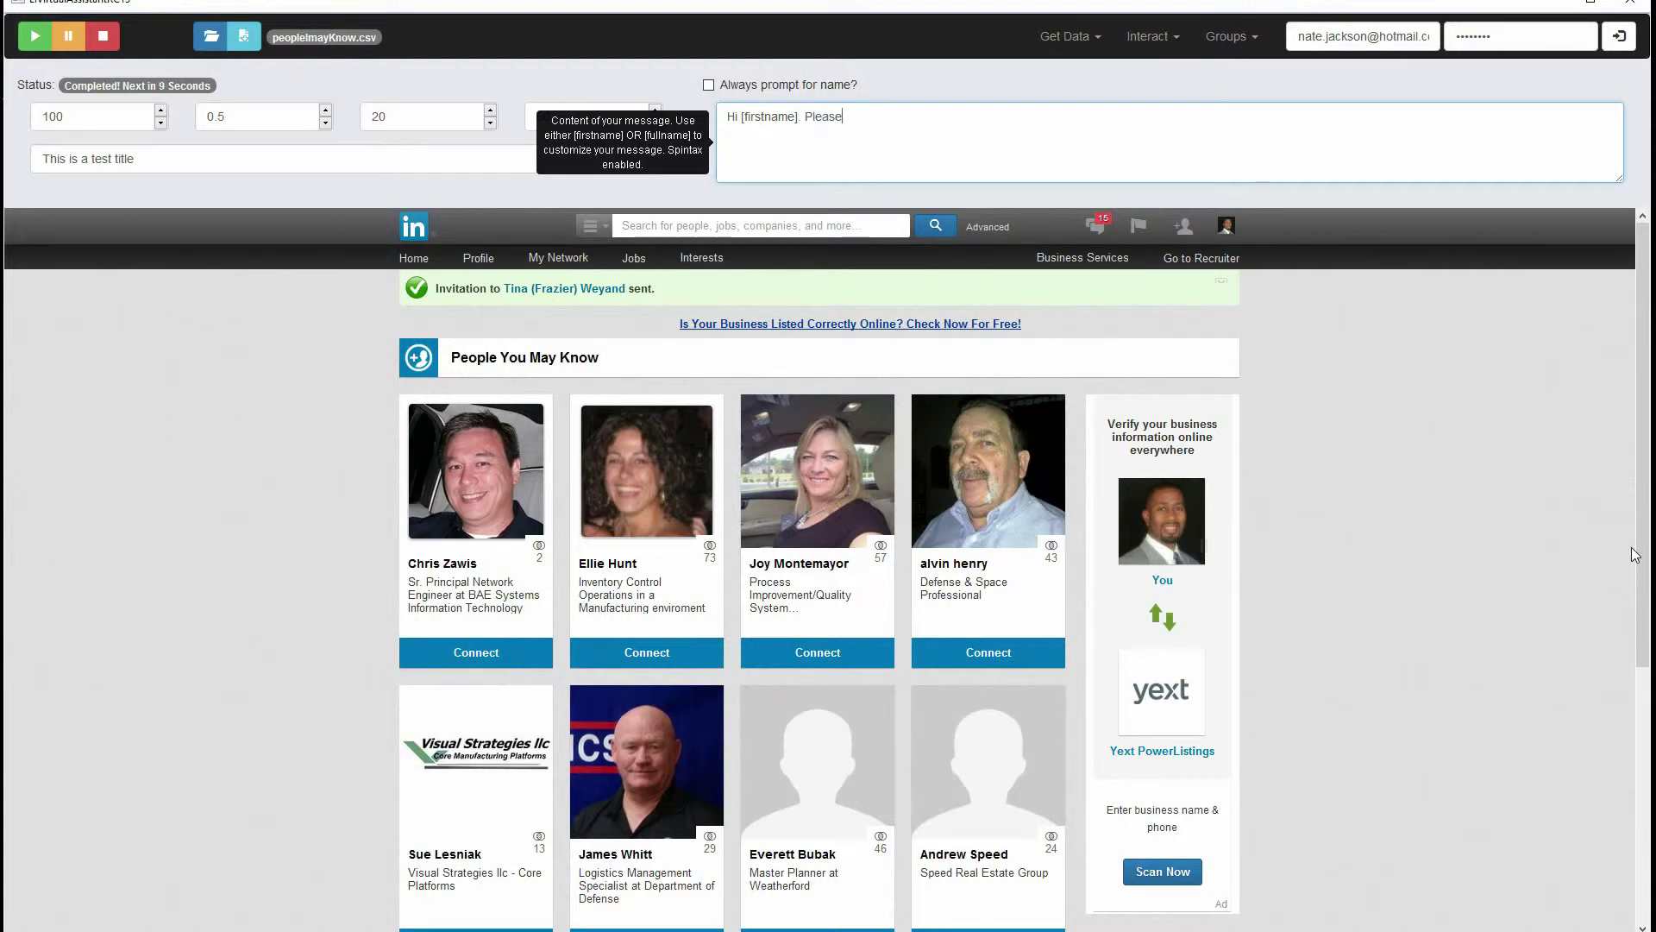
text(cept my connection requet)
key(BackSpace)
text(st.)
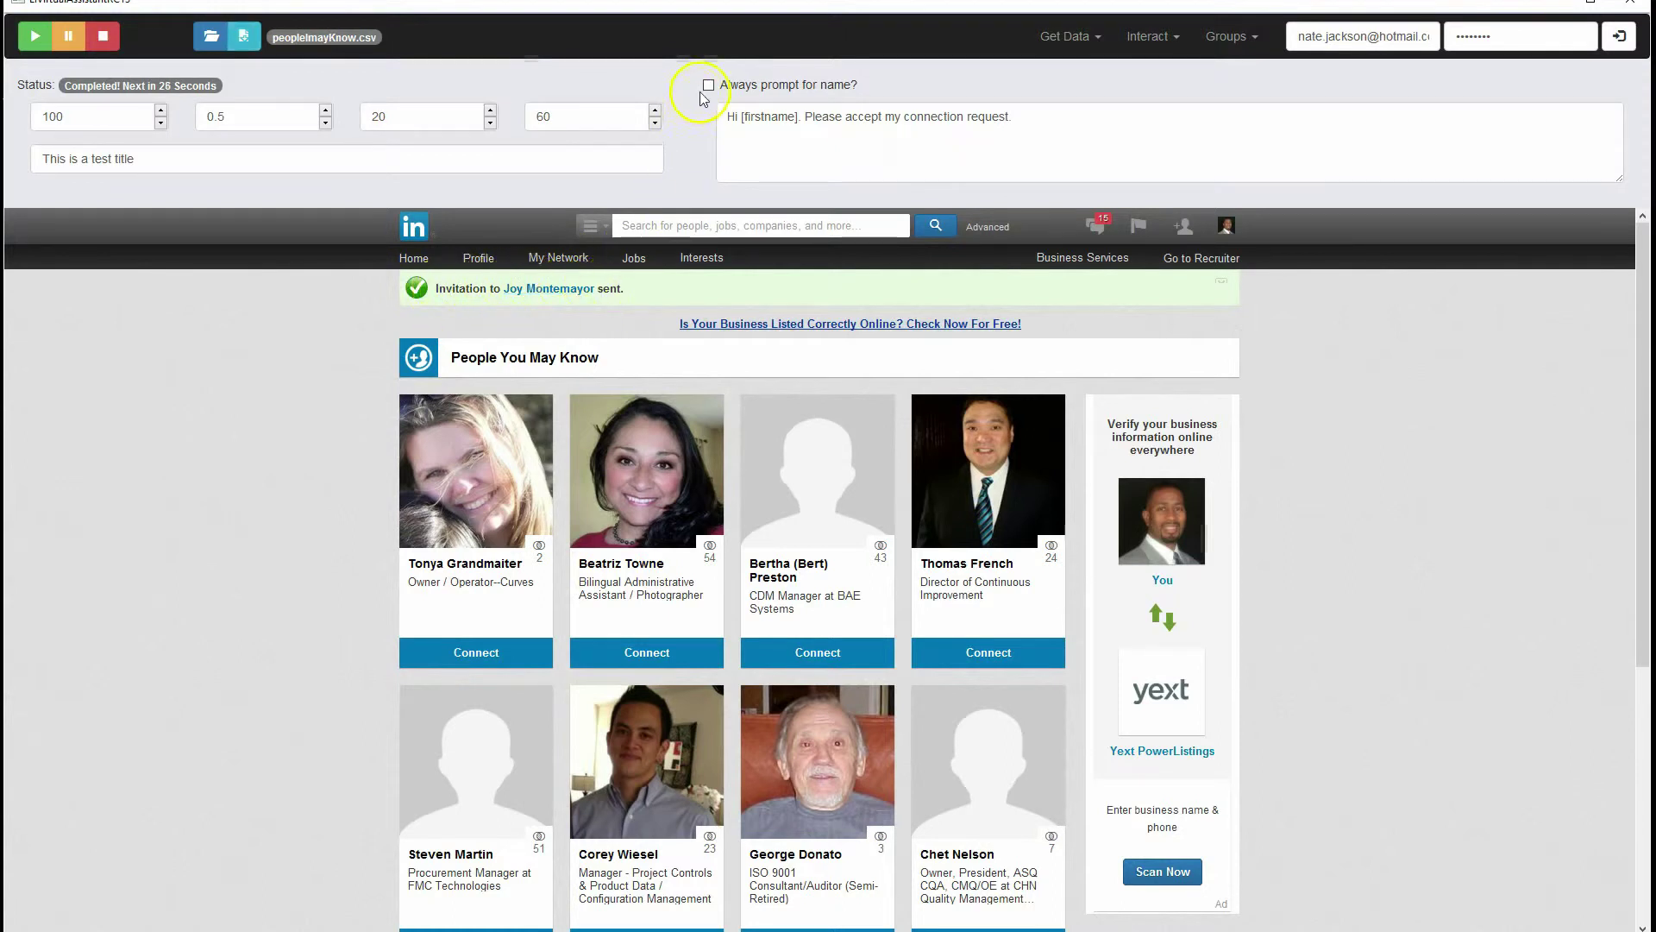
Step: Tick 'Always prompt for name?' so the next contact triggers a name Prompt
click(709, 85)
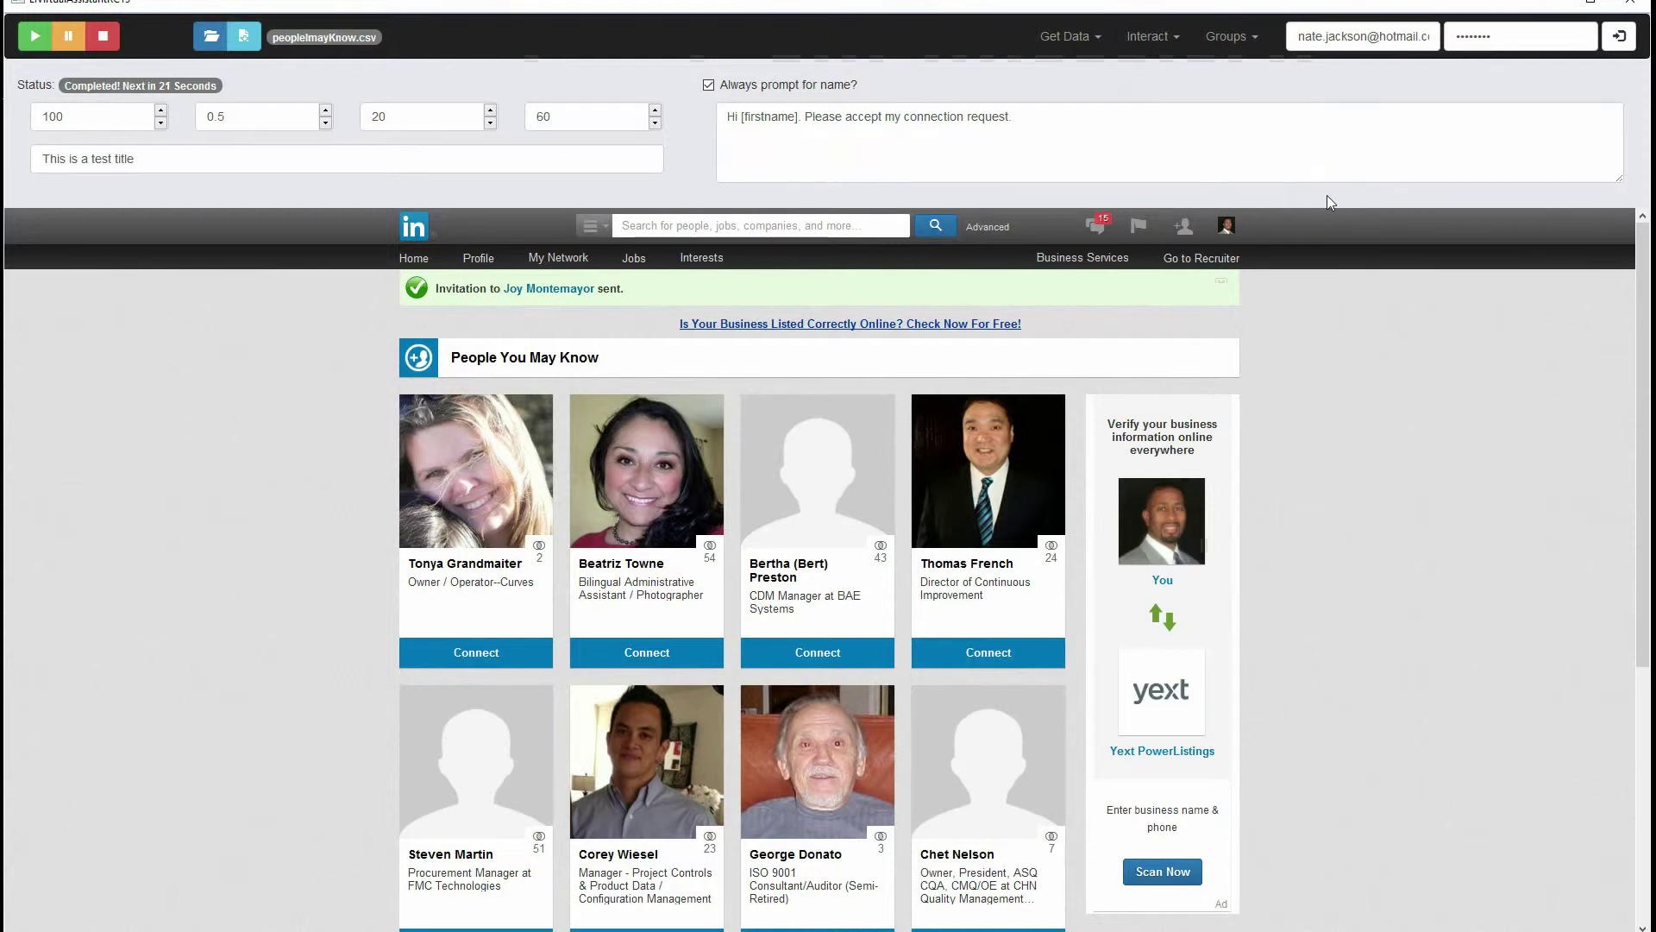
mouse_move(1067, 242)
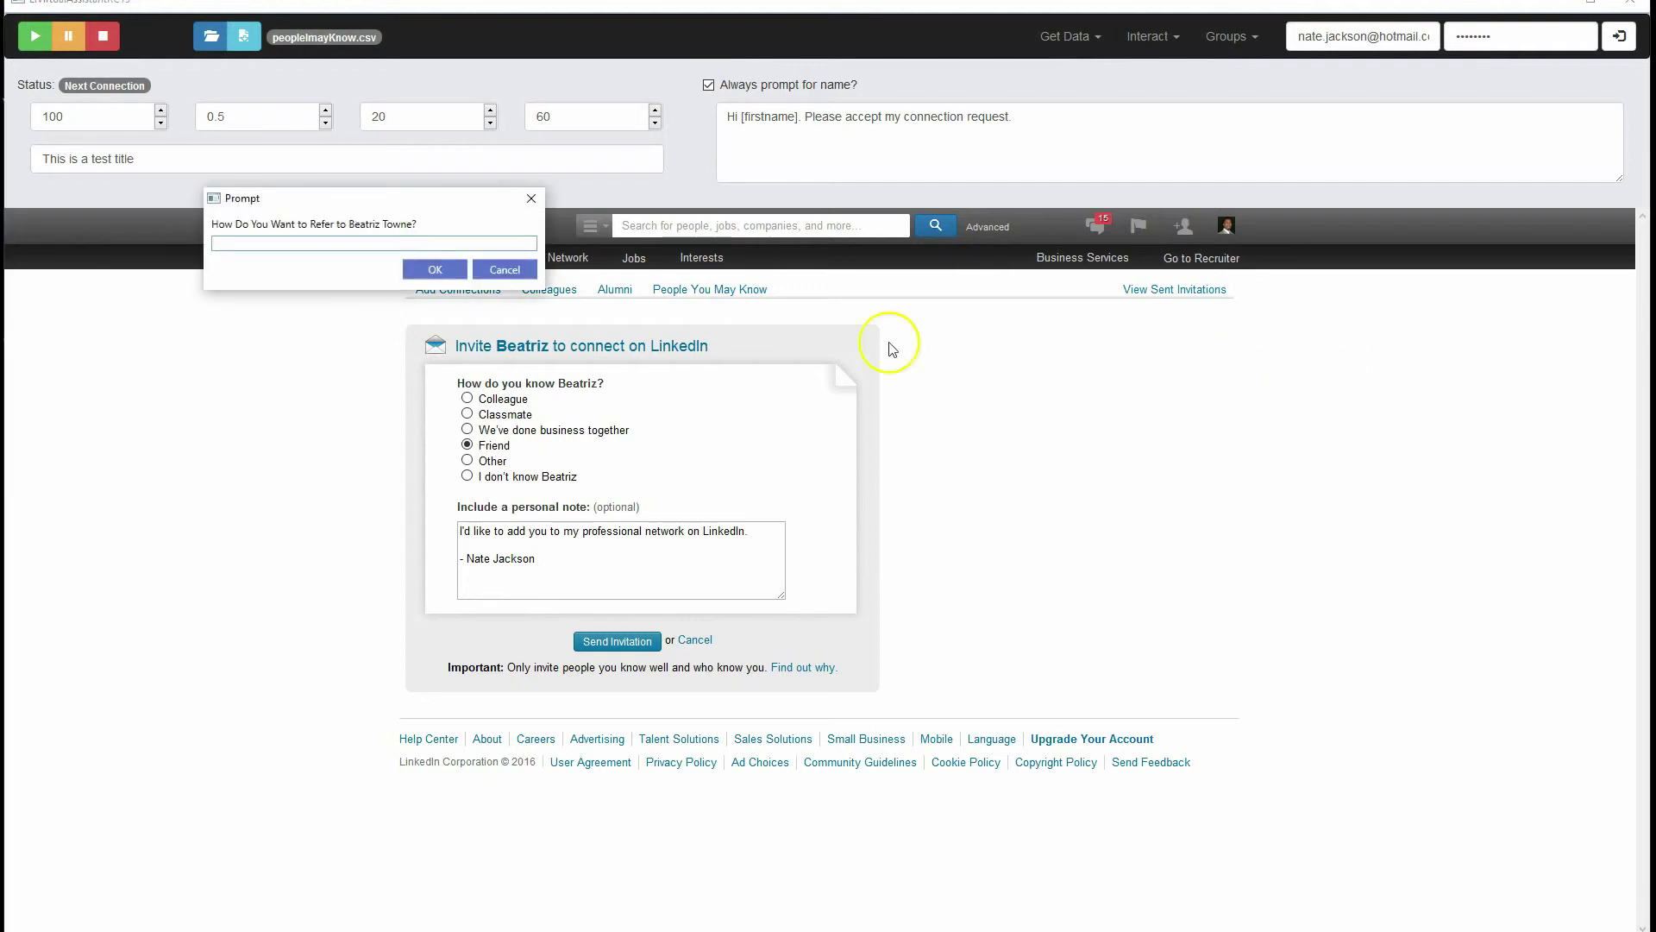
Step: Enter a courtesy title and the contact's surname in the name Prompt and confirm with OK
drag(282, 198, 679, 466)
click(679, 518)
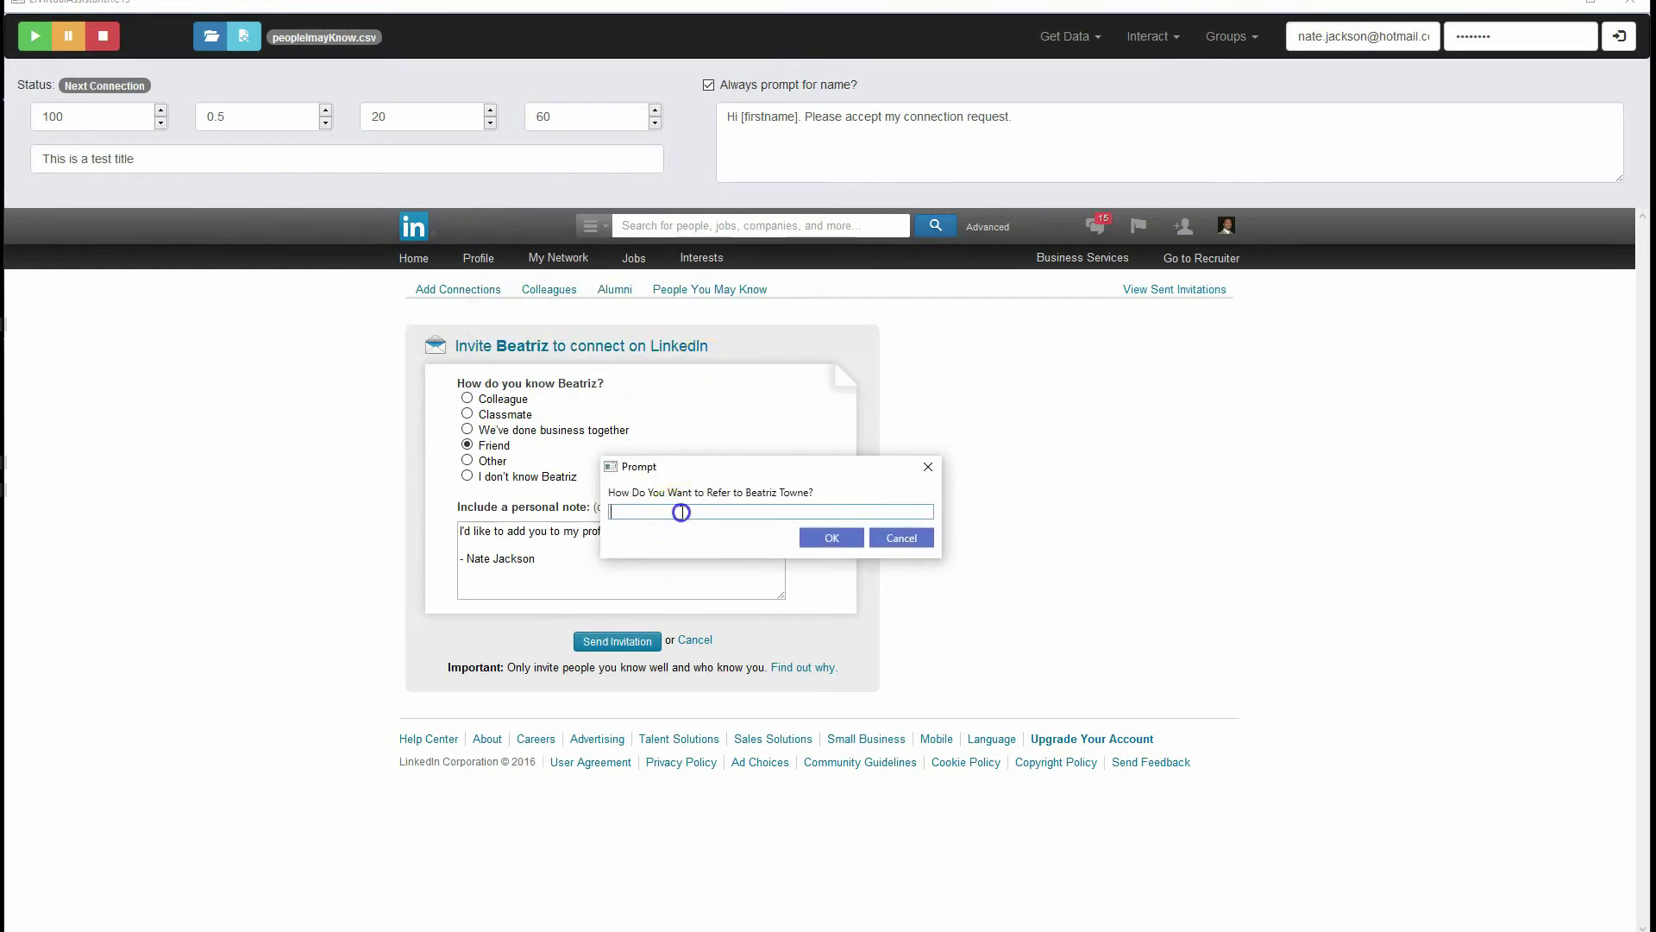
text(M)
key(BackSpace)
text(rs. Towne)
click(837, 533)
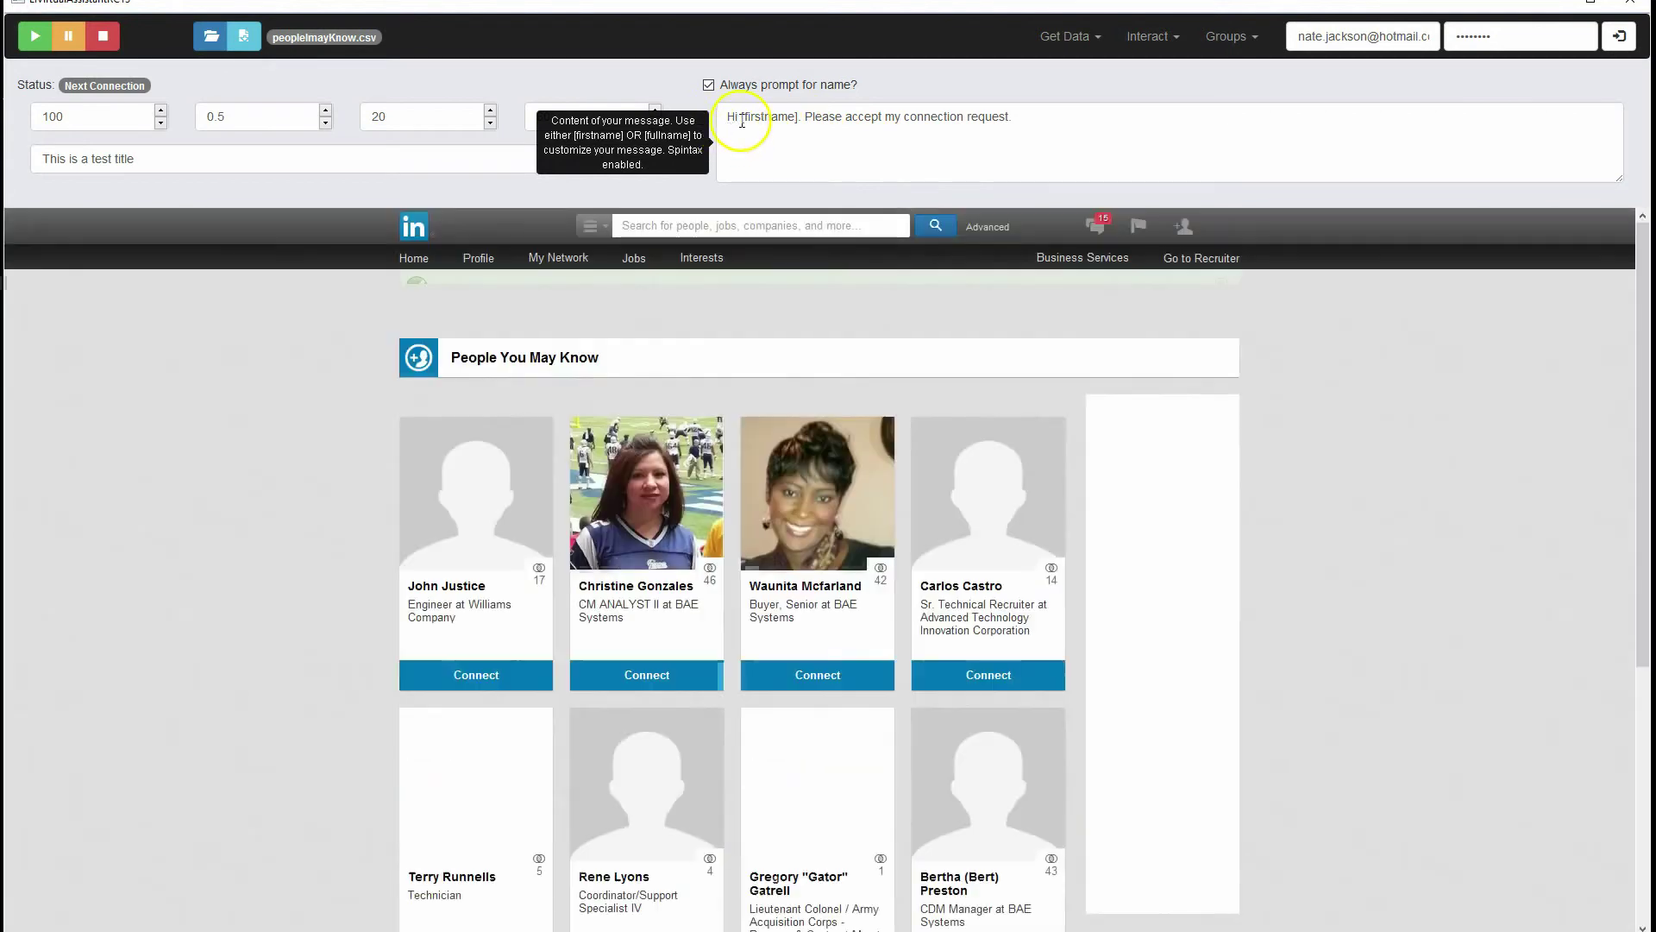
Step: Replace firstname with fullname inside the message's greeting brackets
drag(798, 117, 745, 116)
text(fullname)
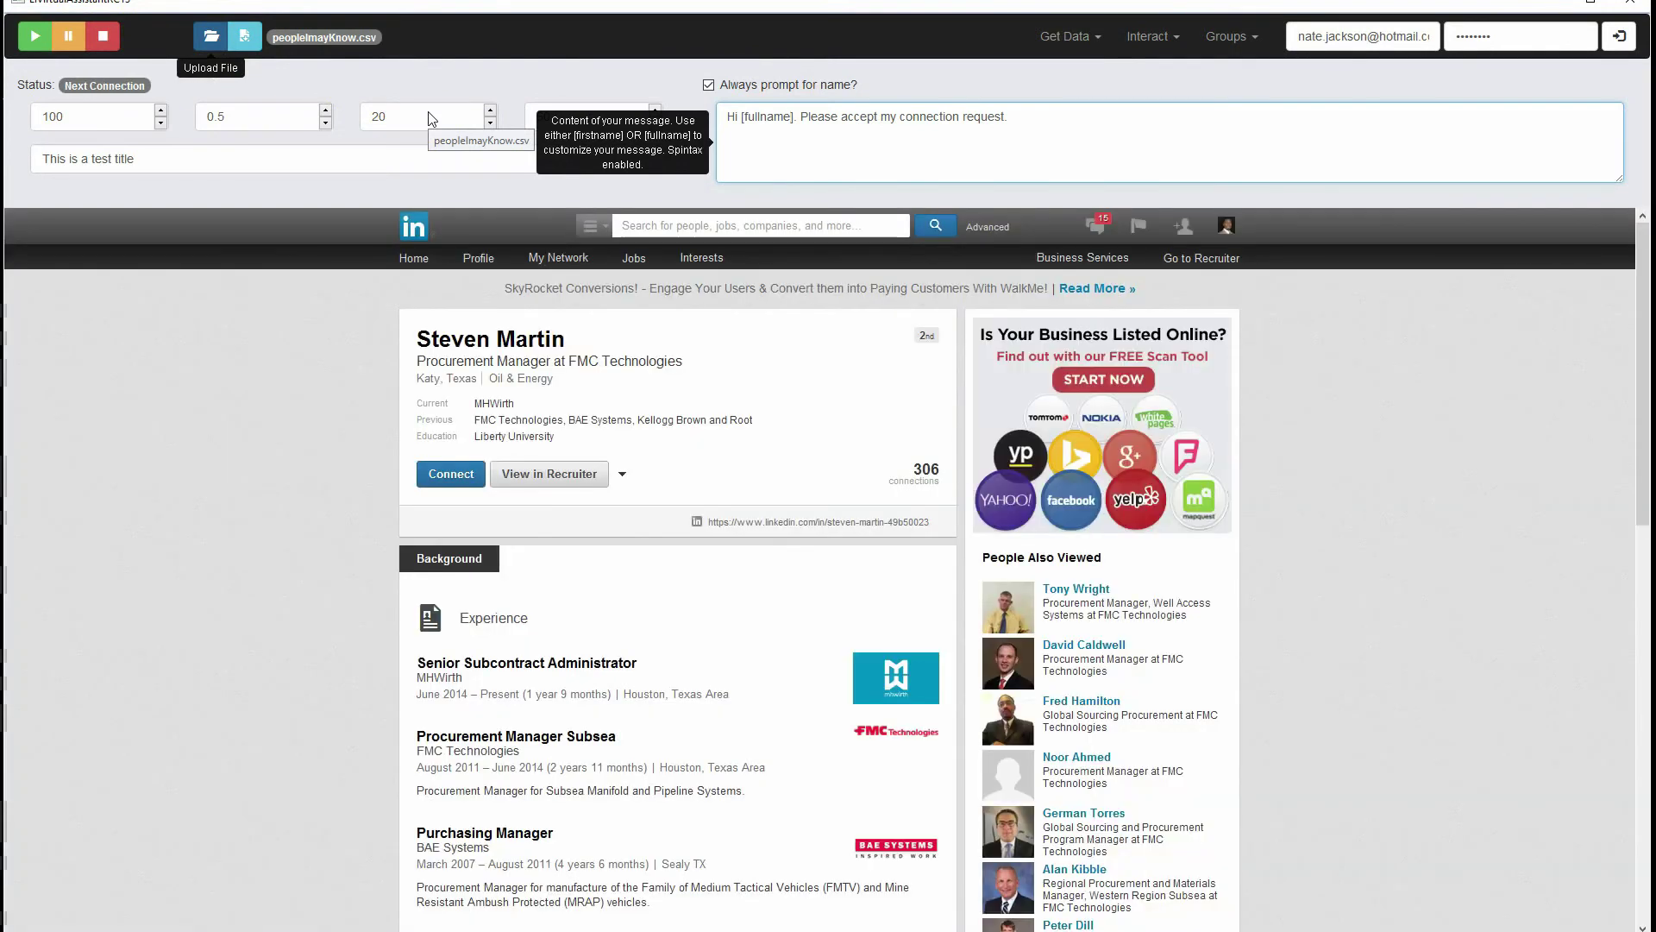
Step: Stop the invitation run after the note fills with the full-name greeting
click(501, 414)
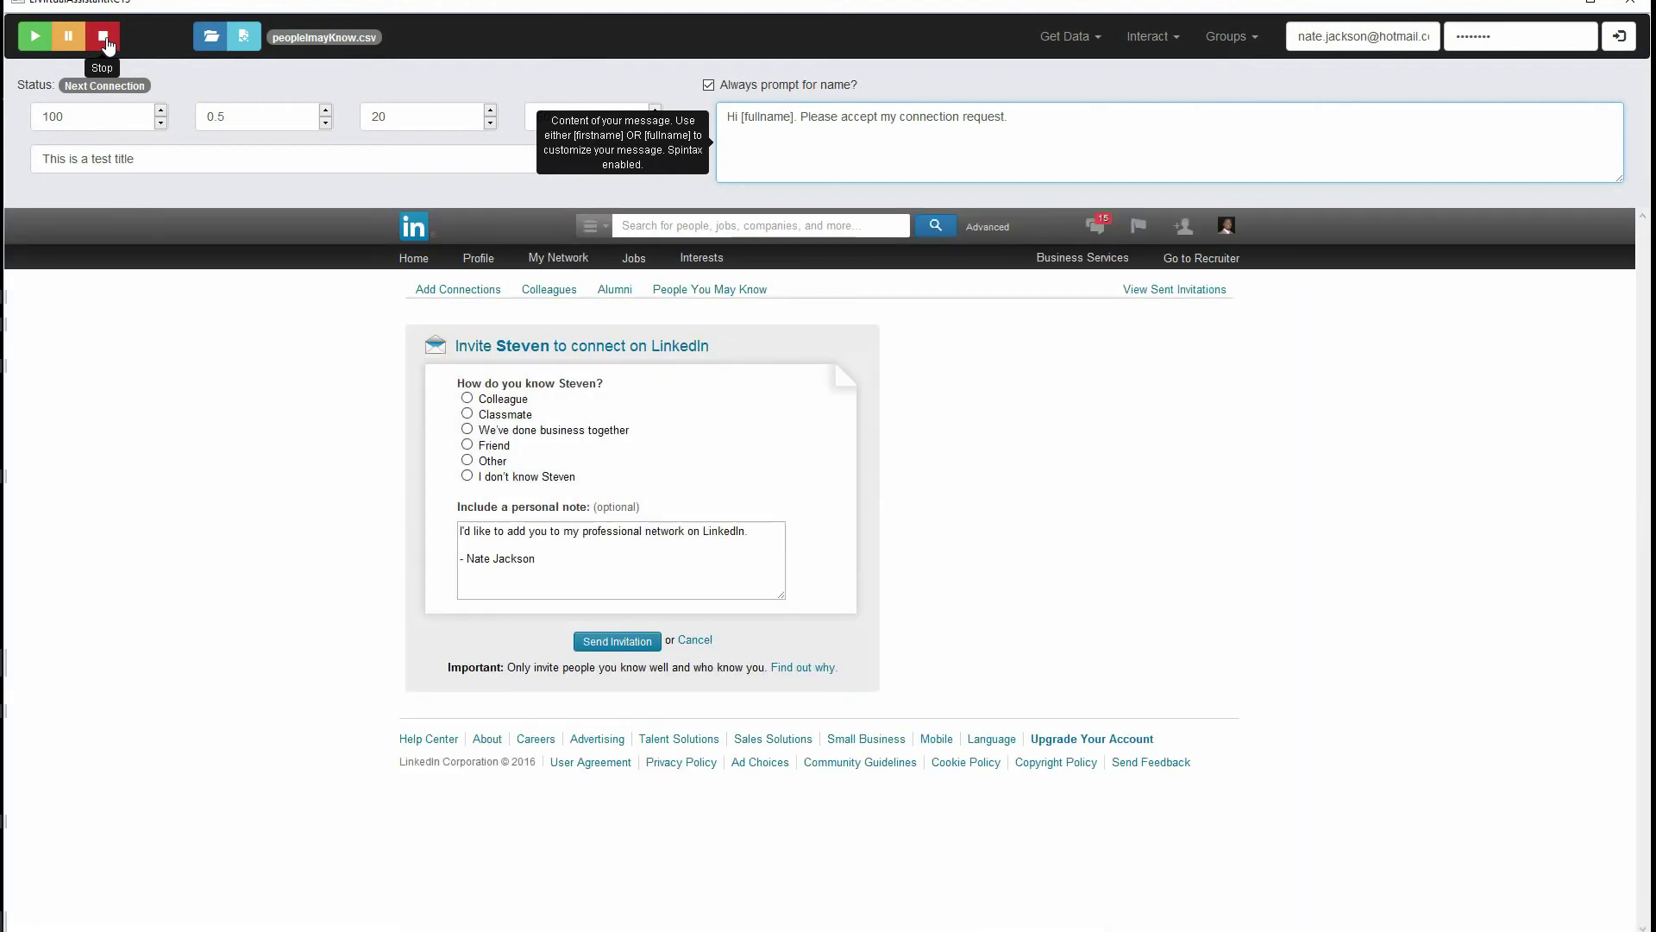
click(106, 45)
click(407, 164)
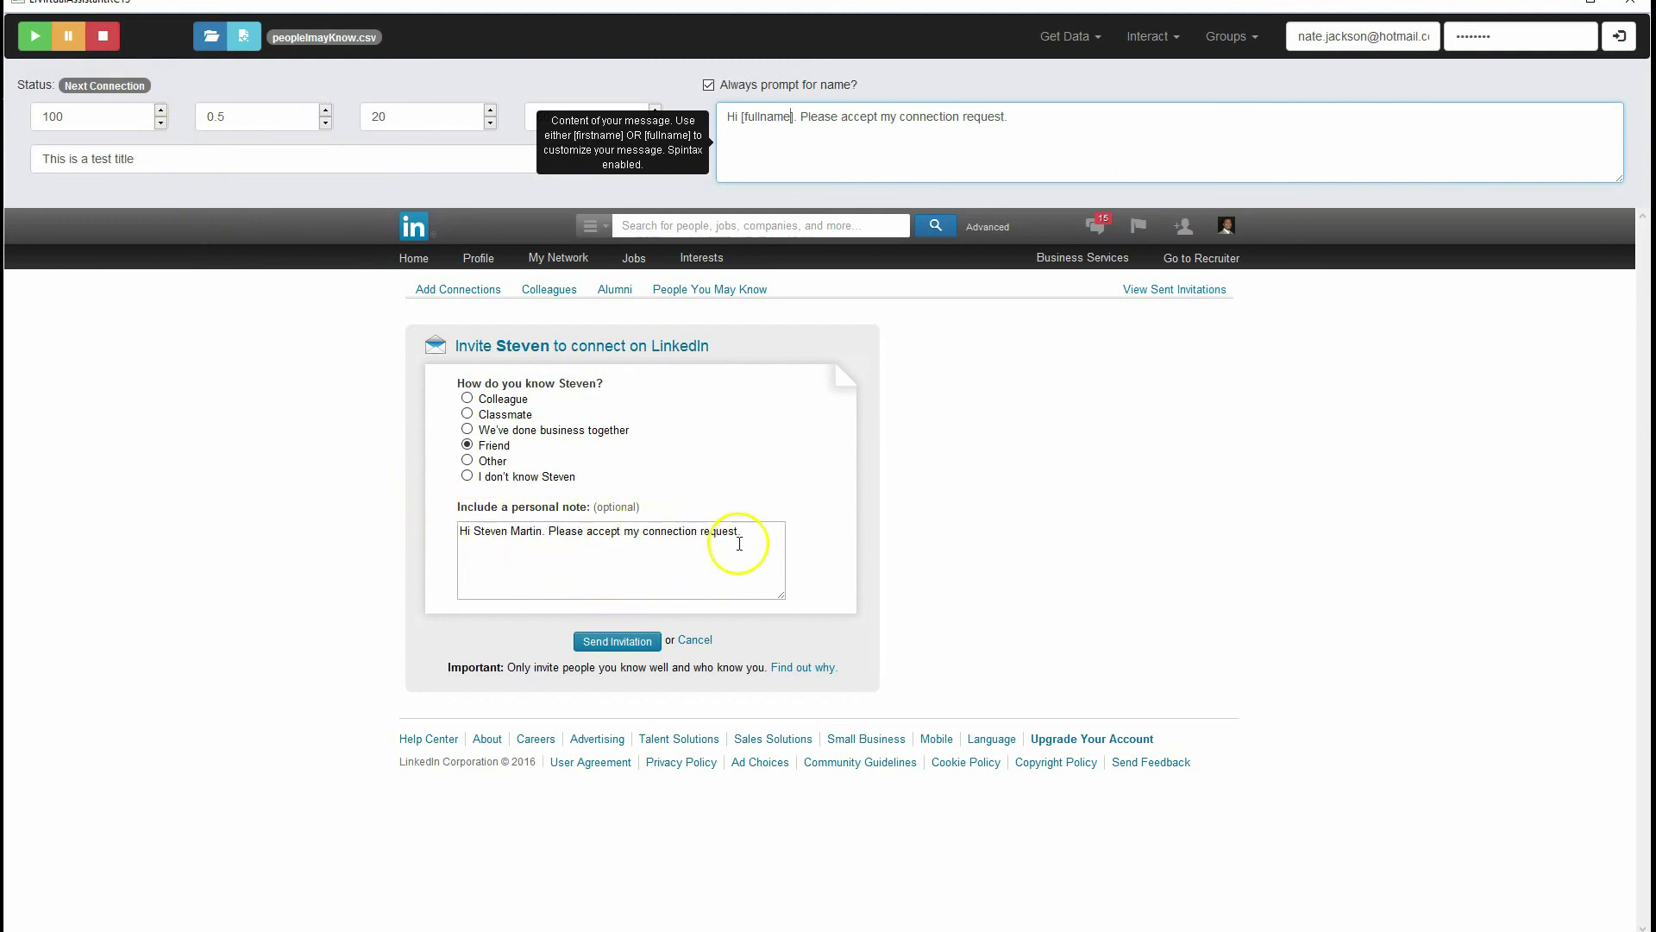
click(104, 36)
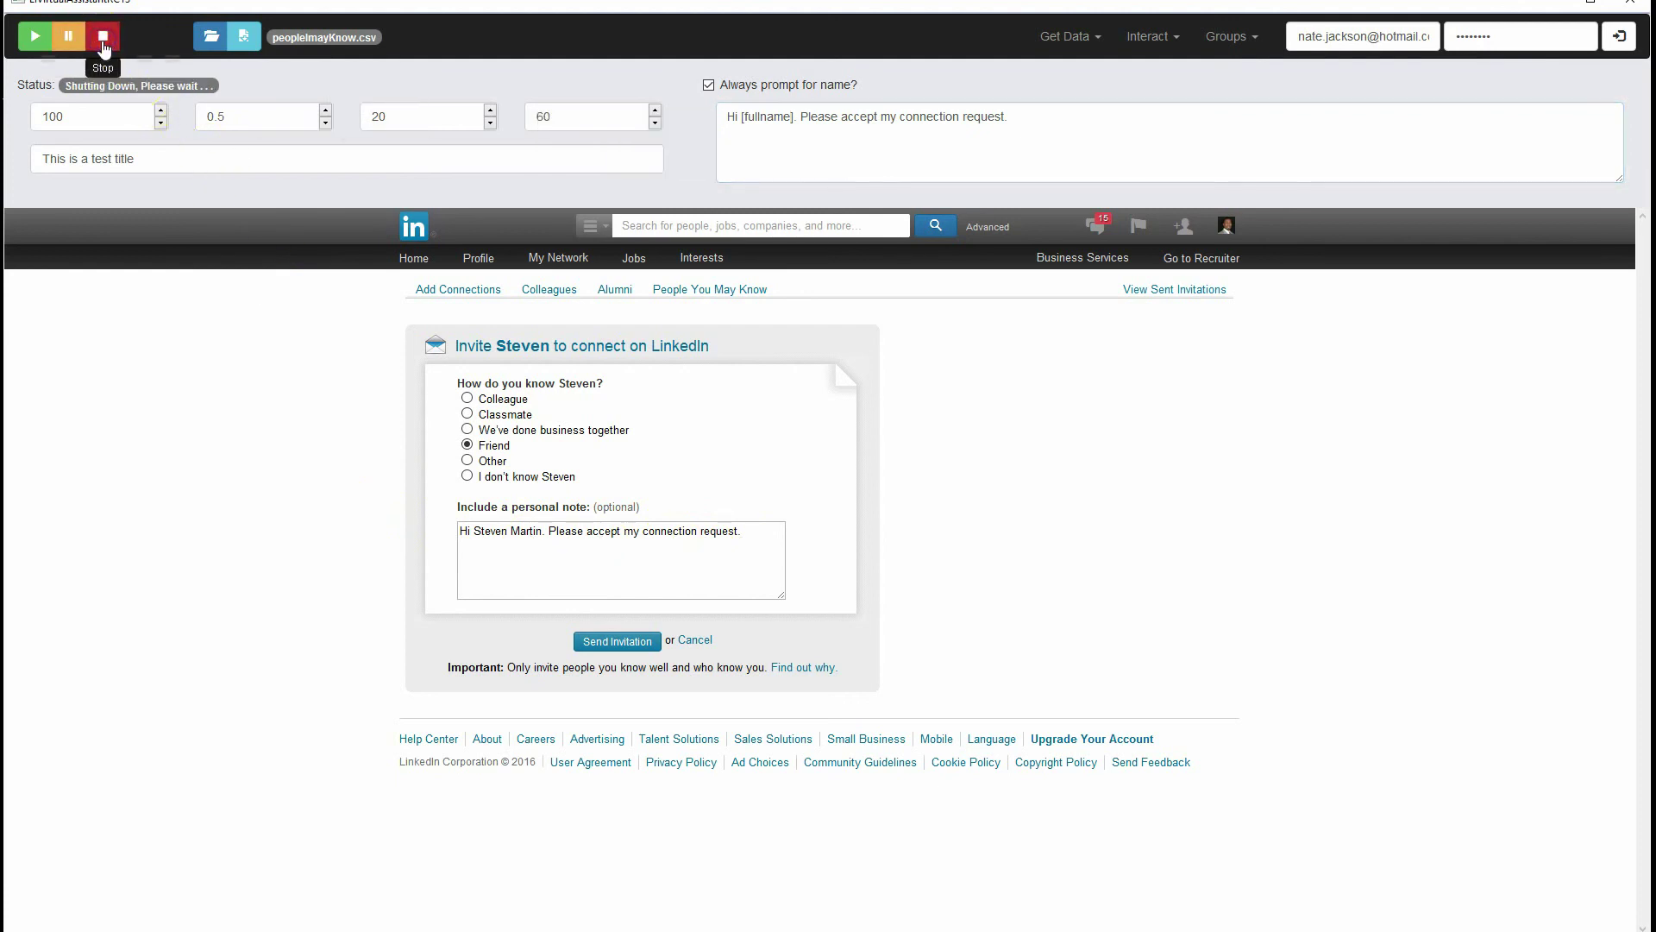